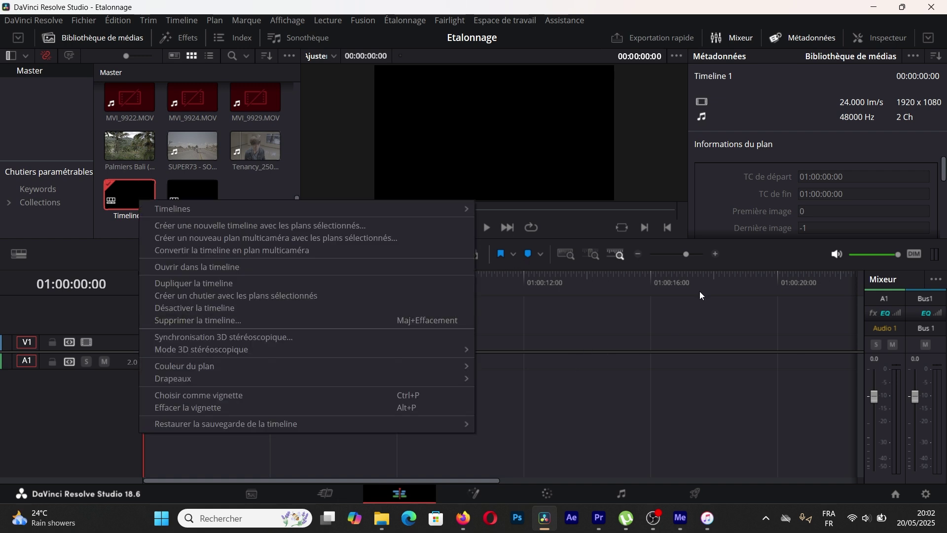
- Insert only the video of clip MVI_0356.MP4 from the media pool at the start of track V1
{"action": "left_click", "coordinate": [660, 345]}
{"action": "scroll", "coordinate": [258, 195], "scroll_direction": "up", "scroll_amount": 5}
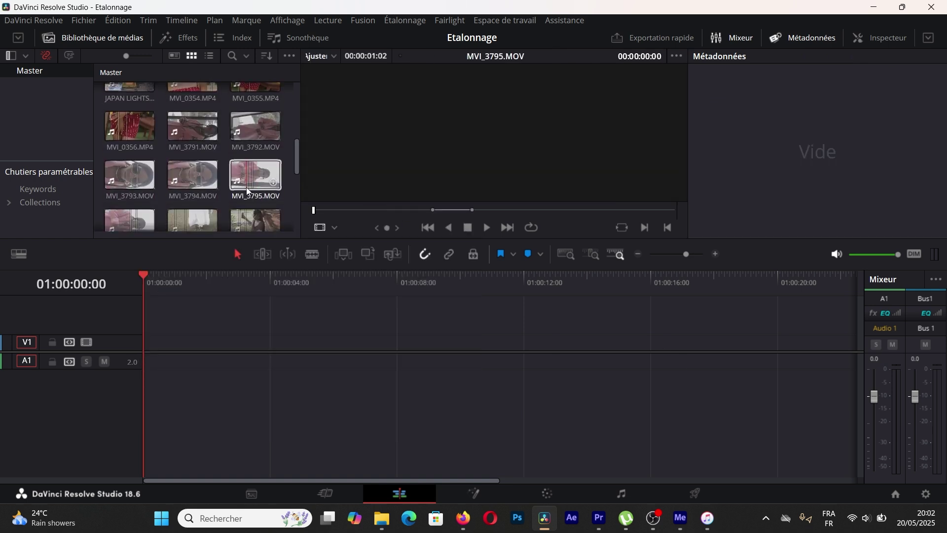
{"action": "scroll", "coordinate": [244, 186], "scroll_direction": "up", "scroll_amount": 4}
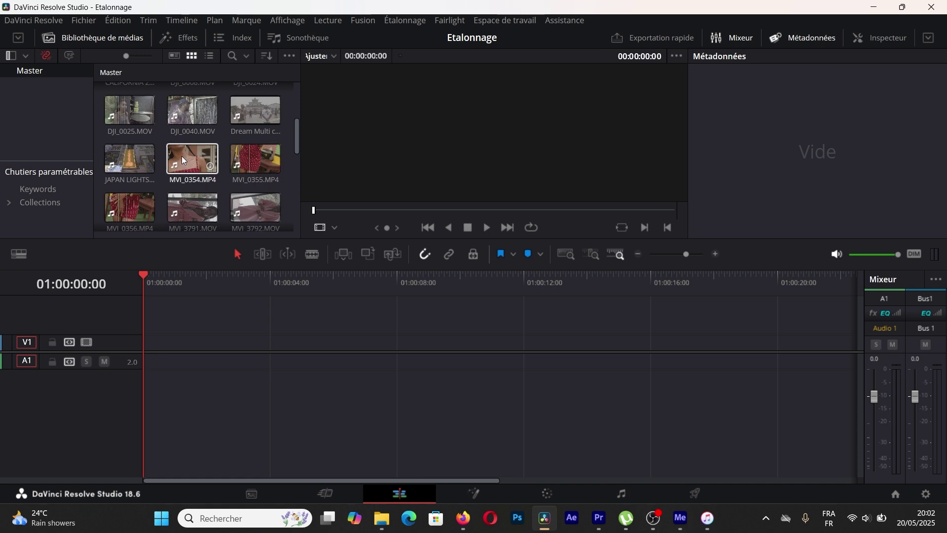
{"action": "left_click", "coordinate": [182, 156]}
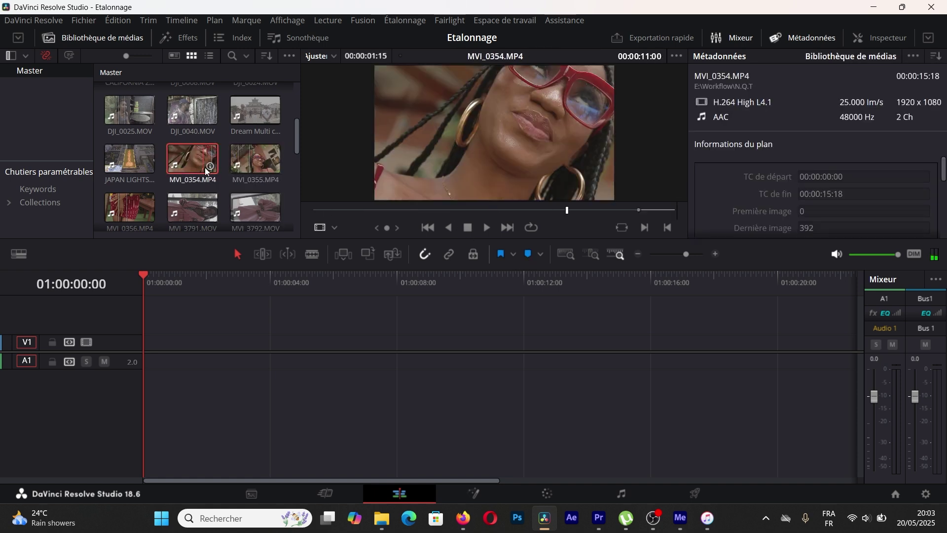
{"action": "left_click", "coordinate": [127, 210]}
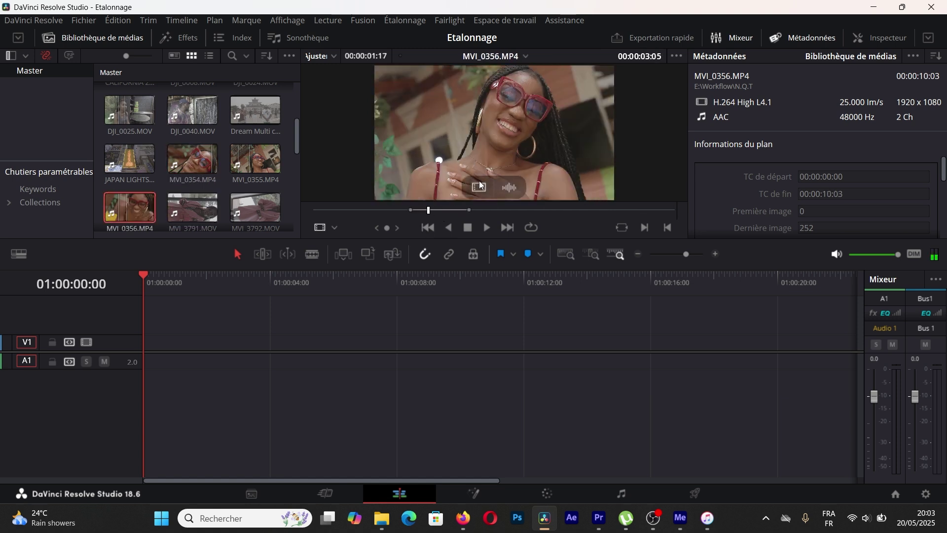
{"action": "left_click_drag", "start_coordinate": [478, 188], "coordinate": [141, 362]}
- Play the clip from the timeline start, return to its beginning and park the playhead at 01:00:01:06
{"action": "mouse_move", "coordinate": [162, 274]}
{"action": "left_mouse_down"}
{"action": "mouse_move", "coordinate": [179, 280]}
{"action": "mouse_move", "coordinate": [145, 283]}
{"action": "left_mouse_up"}
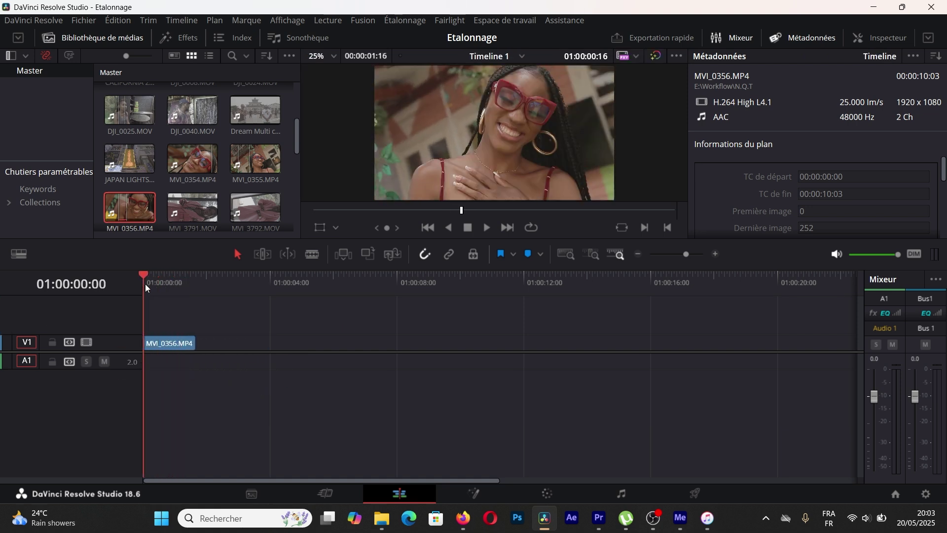
{"action": "key", "text": "space"}
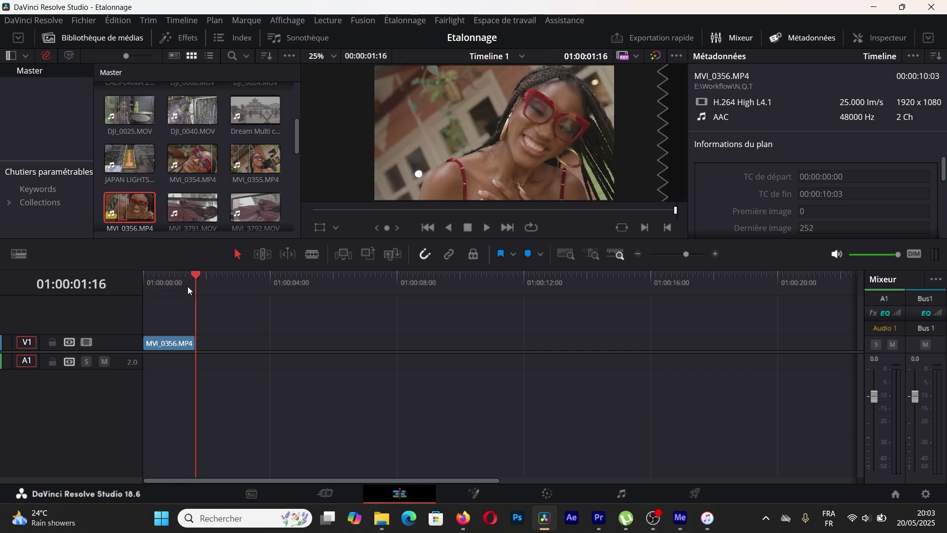
{"action": "key", "text": "j"}
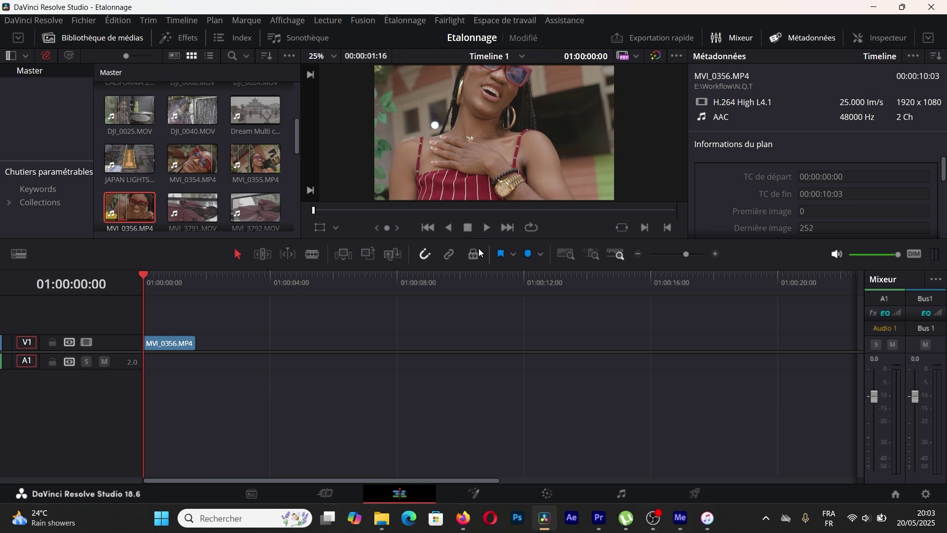
{"action": "mouse_move", "coordinate": [175, 280]}
{"action": "left_mouse_down"}
{"action": "mouse_move", "coordinate": [193, 274]}
{"action": "mouse_move", "coordinate": [138, 283]}
{"action": "mouse_move", "coordinate": [182, 281]}
{"action": "left_mouse_up"}
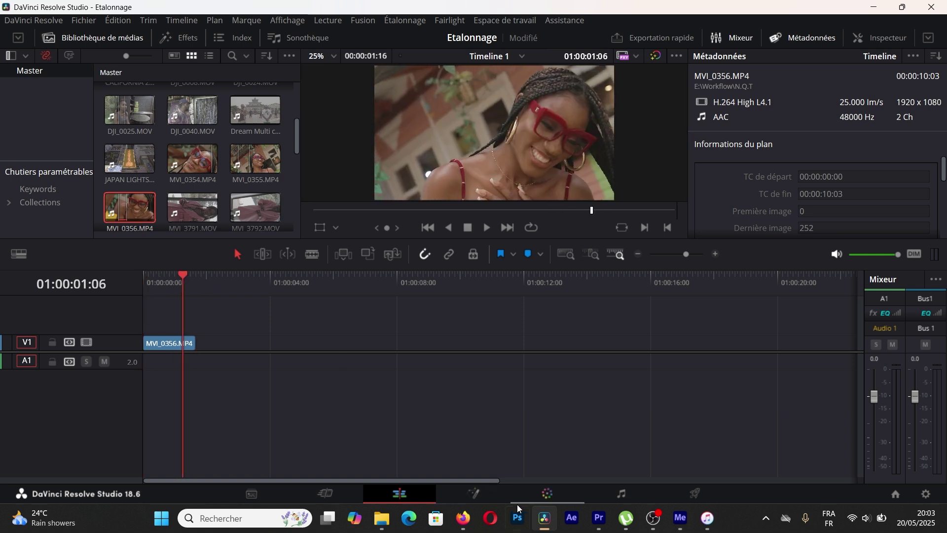
- Switch to the Color page and add a serial node after node 01, spaced apart from it
{"action": "left_click", "coordinate": [536, 494]}
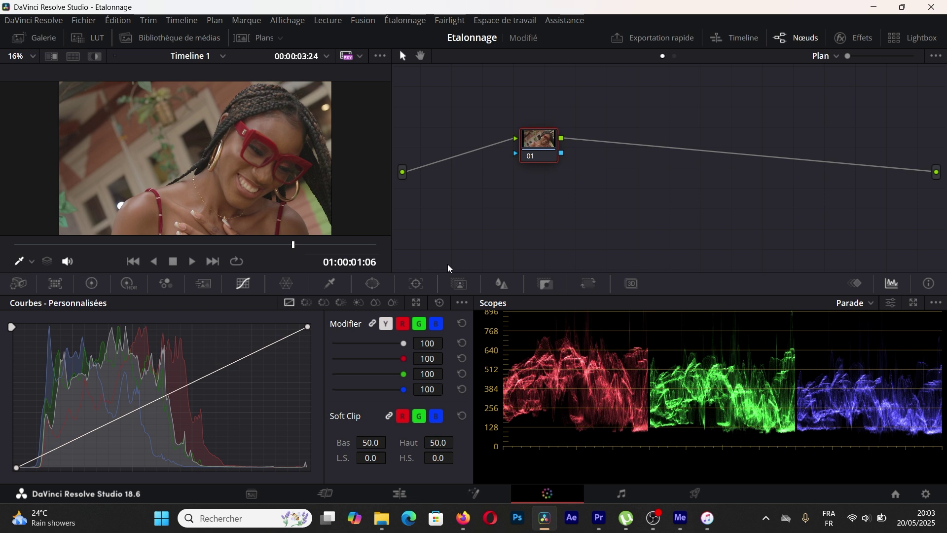
{"action": "key", "text": "alt+s"}
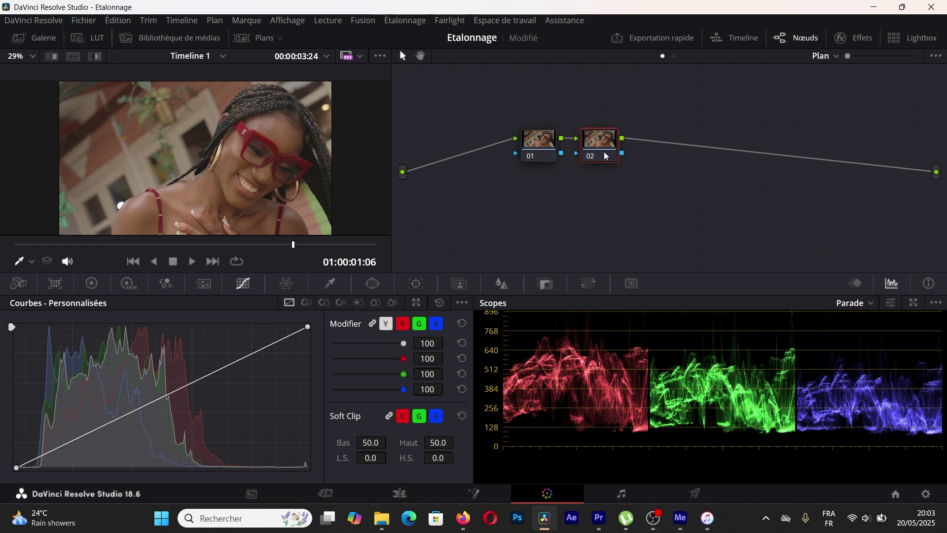
{"action": "left_click_drag", "start_coordinate": [602, 155], "coordinate": [661, 150]}
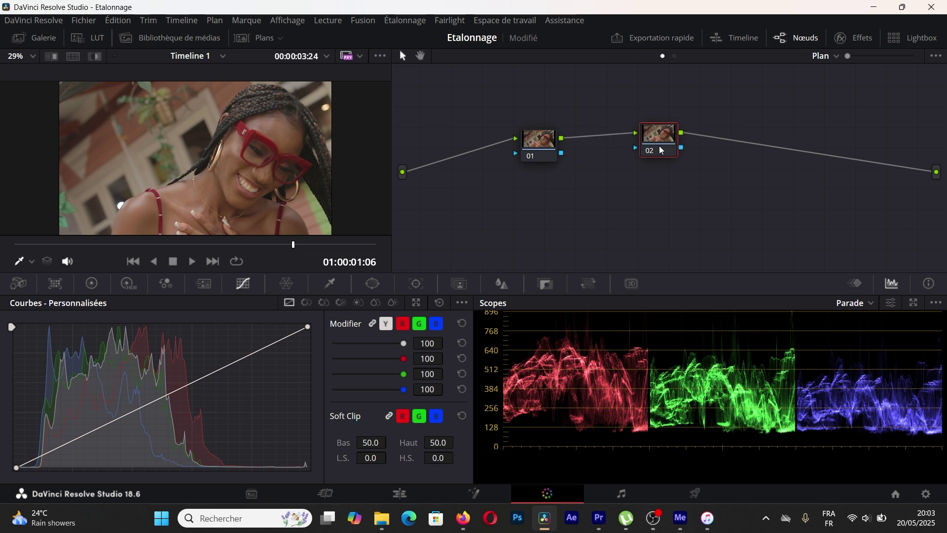
{"action": "left_click", "coordinate": [854, 38]}
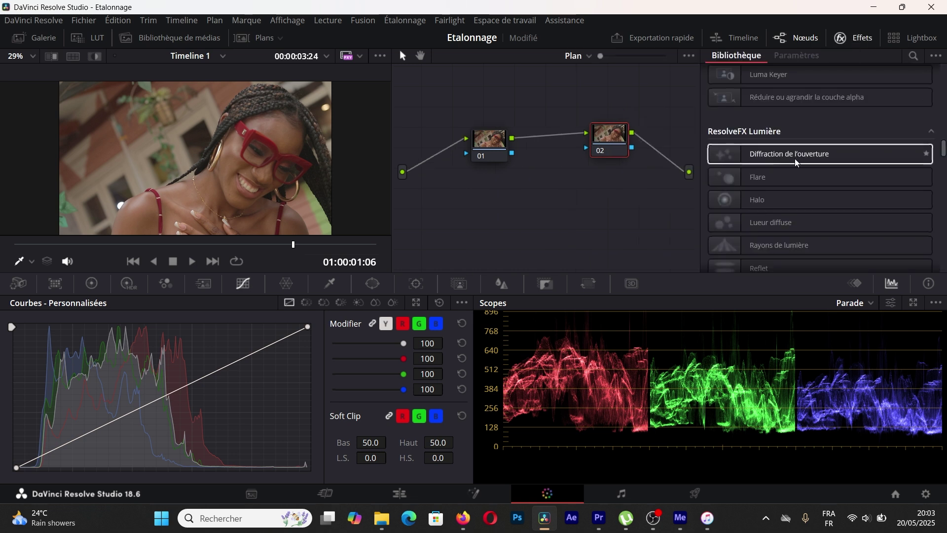
{"action": "scroll", "coordinate": [798, 161], "scroll_direction": "down", "scroll_amount": 3}
{"action": "scroll", "coordinate": [799, 189], "scroll_direction": "down", "scroll_amount": 3}
{"action": "scroll", "coordinate": [809, 148], "scroll_direction": "up", "scroll_amount": 10}
{"action": "scroll", "coordinate": [815, 130], "scroll_direction": "up", "scroll_amount": 15}
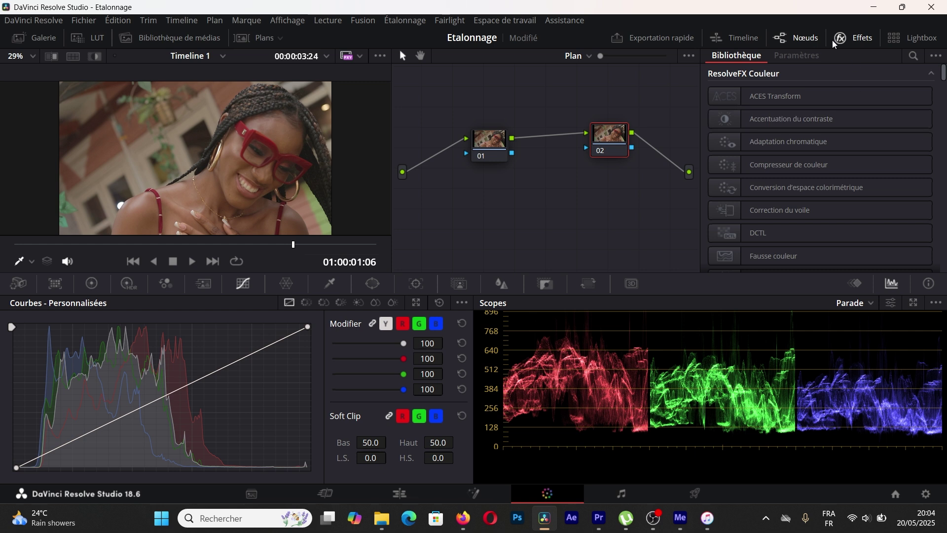
{"action": "left_click", "coordinate": [863, 42]}
- Search the LUT library for "cine" and select the GC_Cinestyle-Rec709 LUT
{"action": "left_click_drag", "start_coordinate": [652, 148], "coordinate": [800, 164]}
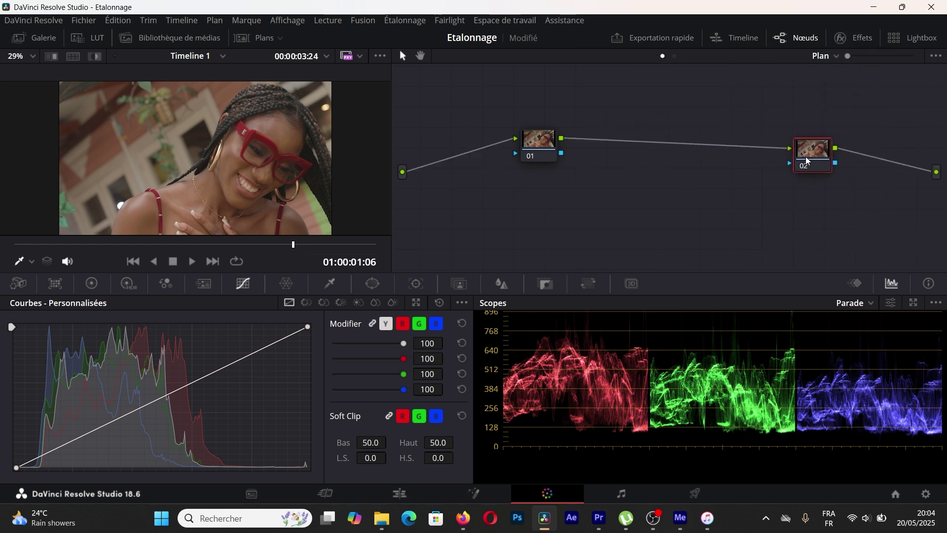
{"action": "left_click", "coordinate": [88, 37]}
{"action": "scroll", "coordinate": [38, 172], "scroll_direction": "down", "scroll_amount": 2}
{"action": "scroll", "coordinate": [38, 170], "scroll_direction": "up", "scroll_amount": 2}
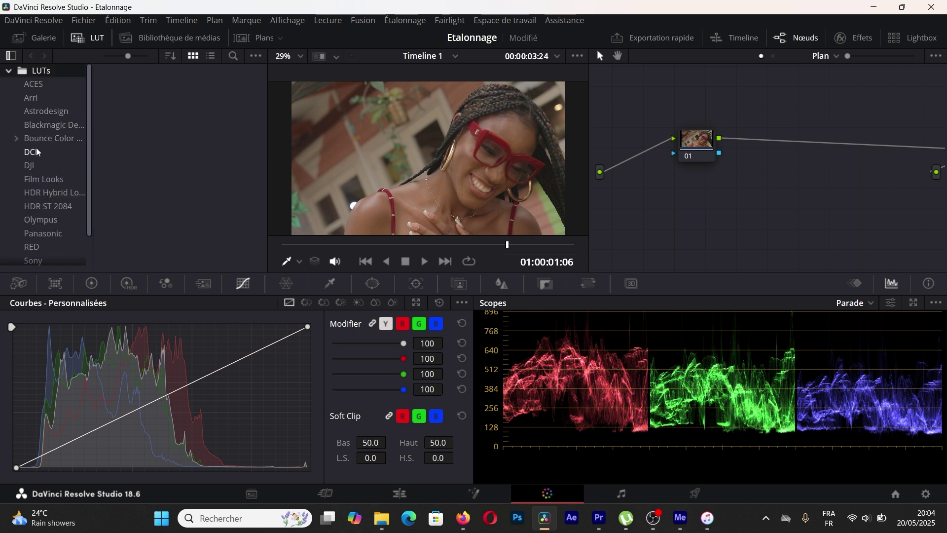
{"action": "left_click", "coordinate": [33, 74]}
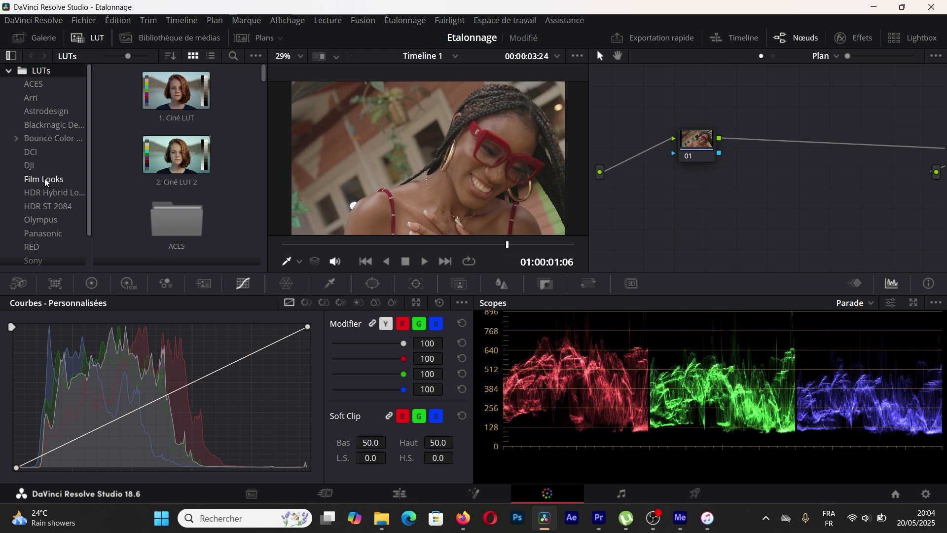
{"action": "scroll", "coordinate": [186, 178], "scroll_direction": "down", "scroll_amount": 2}
{"action": "scroll", "coordinate": [186, 179], "scroll_direction": "down", "scroll_amount": 5}
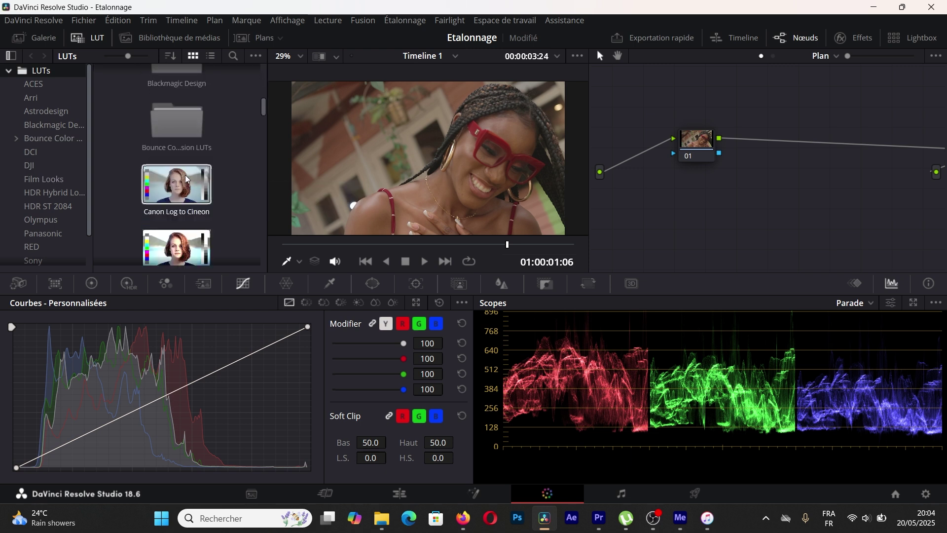
{"action": "scroll", "coordinate": [186, 179], "scroll_direction": "up", "scroll_amount": 7}
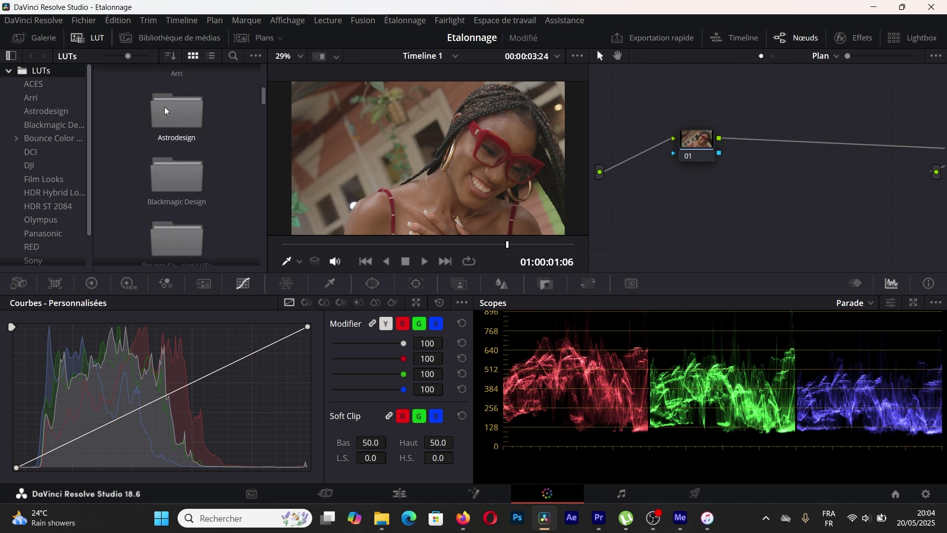
{"action": "left_click", "coordinate": [231, 60]}
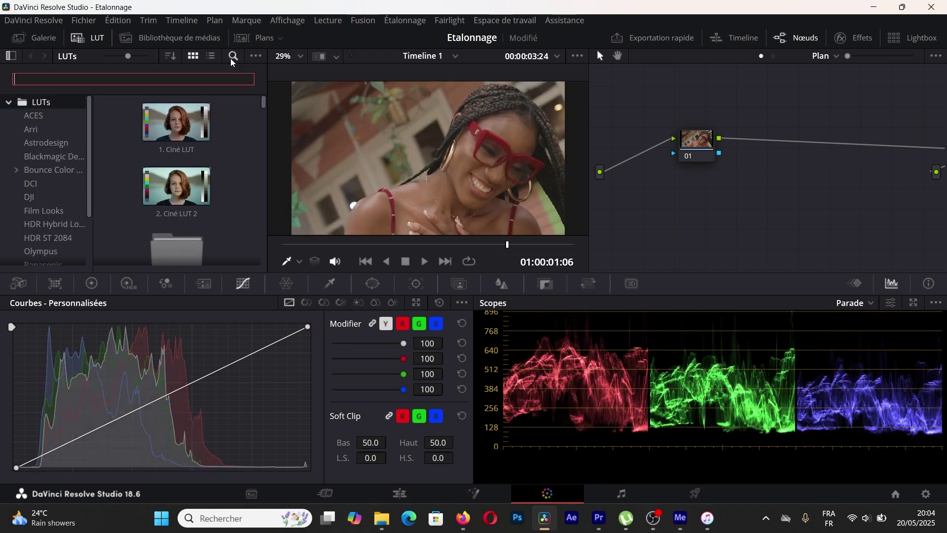
{"action": "type", "text": "ci"}
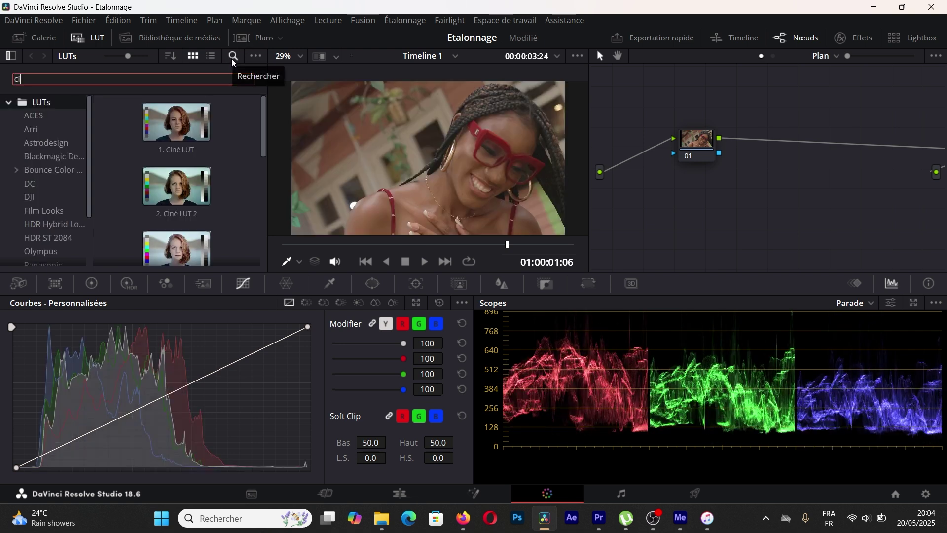
{"action": "type", "text": "ne"}
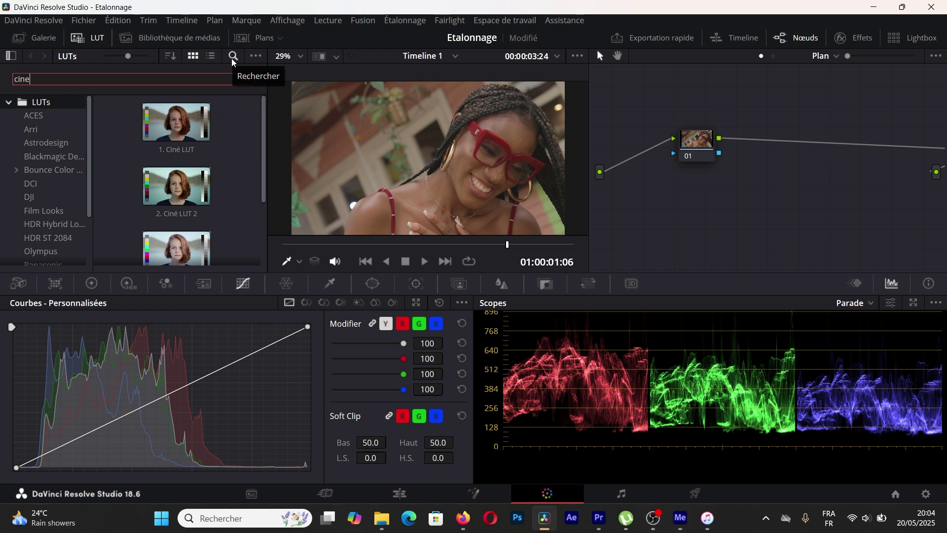
{"action": "scroll", "coordinate": [202, 179], "scroll_direction": "down", "scroll_amount": 3}
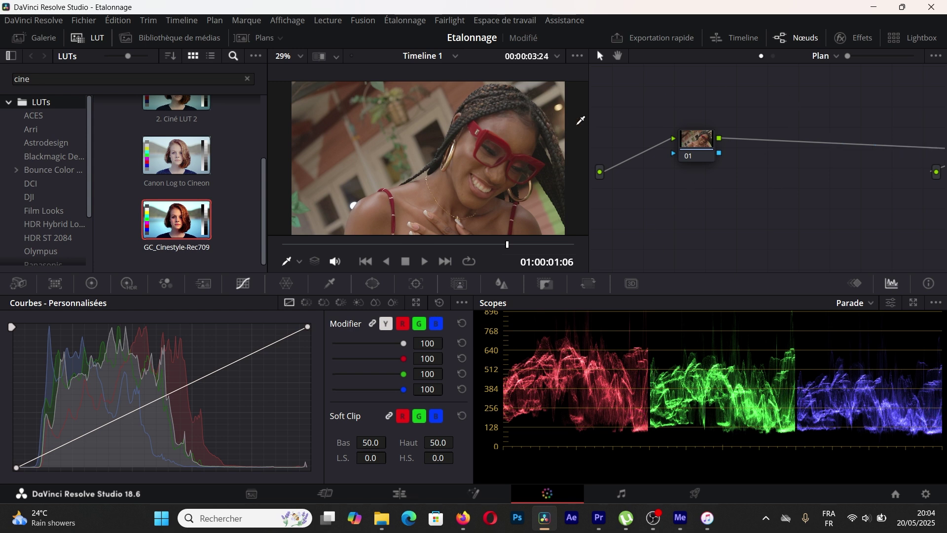
{"action": "left_click_drag", "start_coordinate": [176, 220], "coordinate": [55, 224]}
{"action": "left_click", "coordinate": [96, 40]}
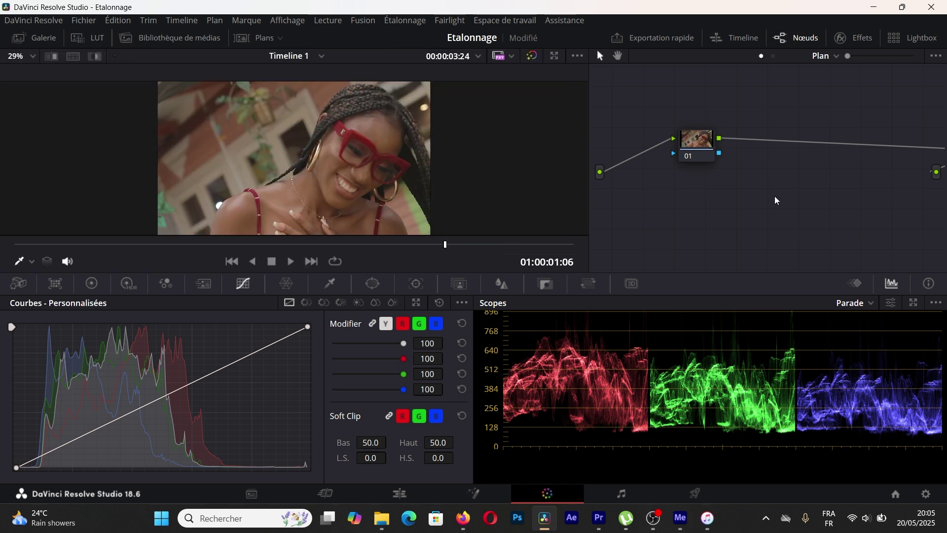
- Widen the node graph and move node 02 to just below node 01
{"action": "key", "text": "alt+s"}
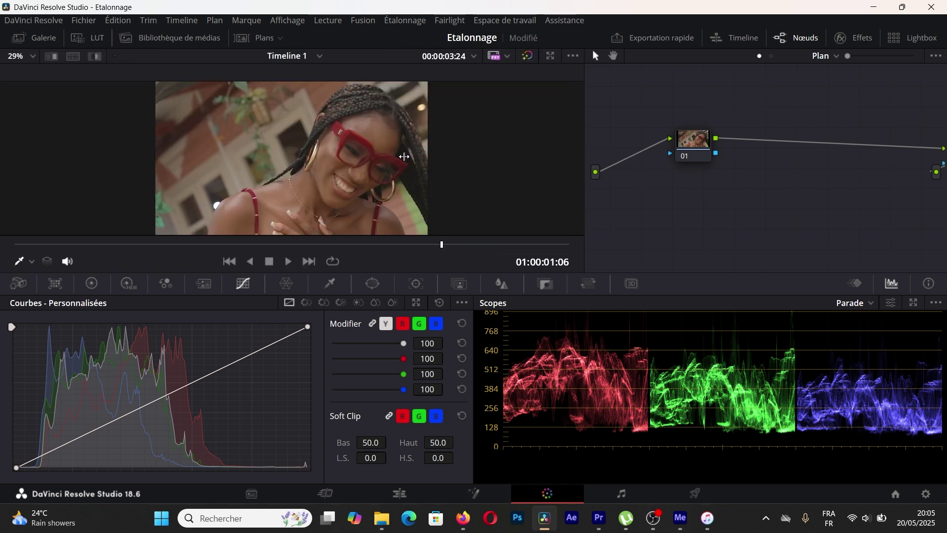
{"action": "left_click_drag", "start_coordinate": [589, 138], "coordinate": [402, 154]}
{"action": "left_click_drag", "start_coordinate": [836, 162], "coordinate": [584, 210]}
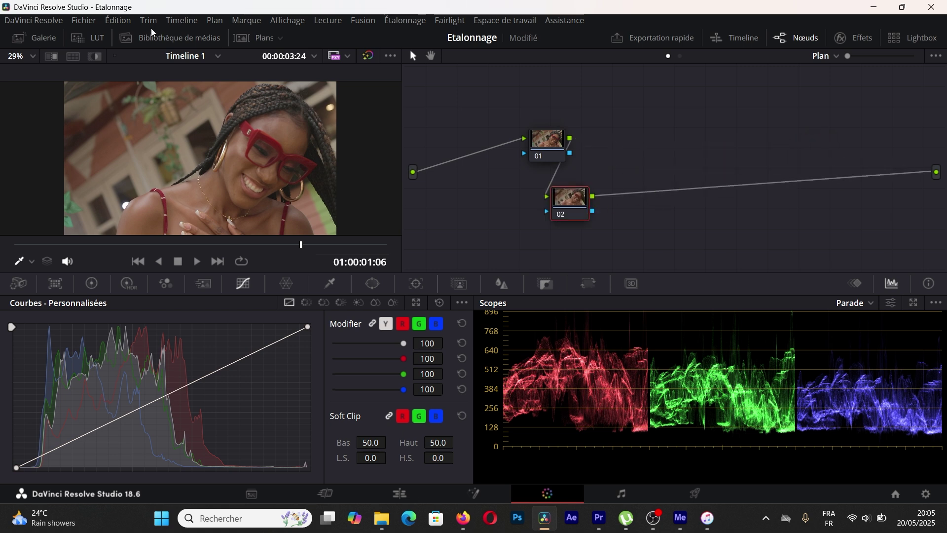
- Apply the GC_Cinestyle-Rec709 LUT to node 02 and close the LUT library
{"action": "left_click", "coordinate": [97, 39]}
{"action": "left_click_drag", "start_coordinate": [181, 241], "coordinate": [770, 213]}
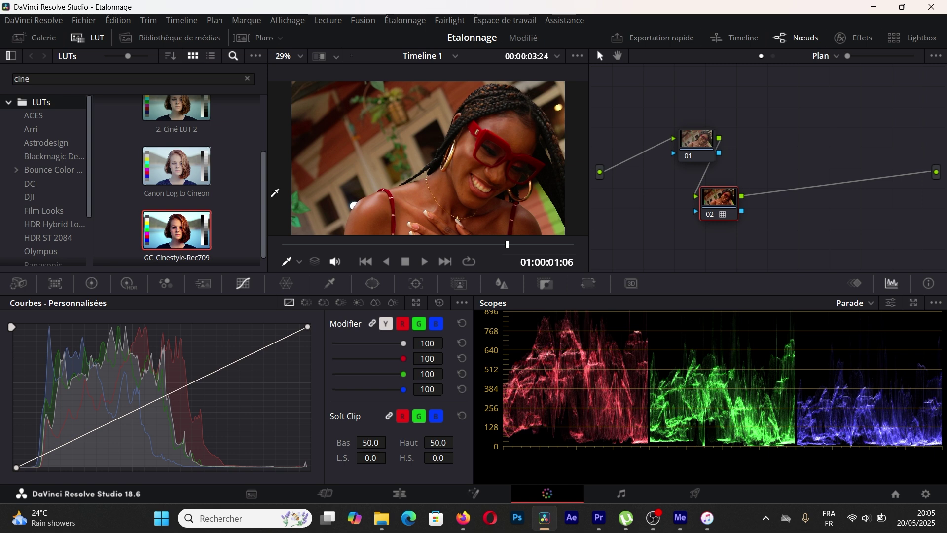
{"action": "left_click", "coordinate": [86, 38]}
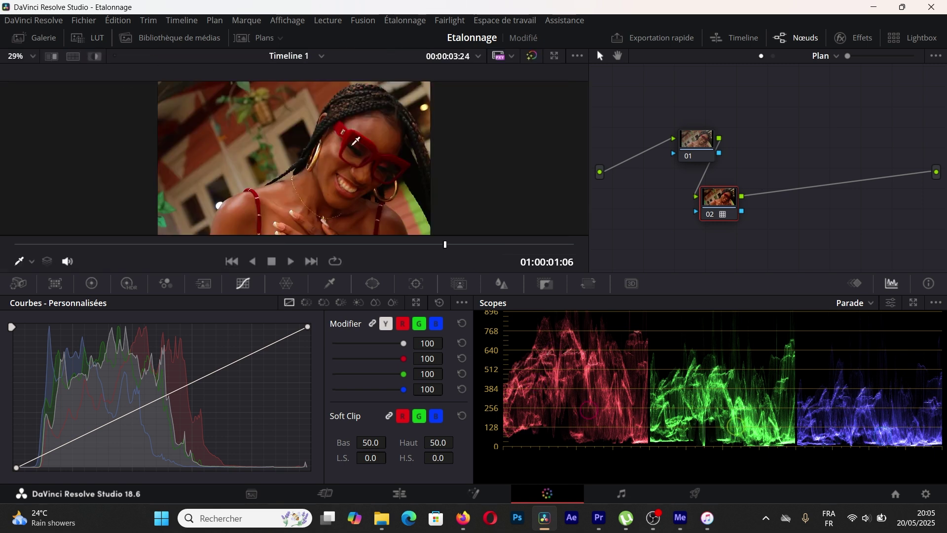
- Widen the node graph and spread the nodes out, with node 01 near the input and node 02 near the output
{"action": "left_click_drag", "start_coordinate": [595, 149], "coordinate": [405, 144]}
{"action": "left_click_drag", "start_coordinate": [552, 147], "coordinate": [481, 138]}
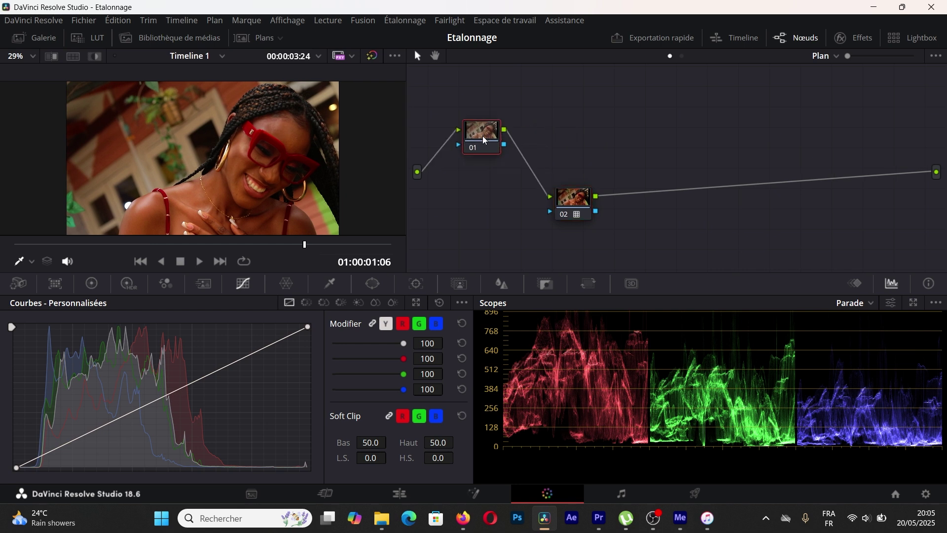
{"action": "left_click_drag", "start_coordinate": [579, 203], "coordinate": [878, 131]}
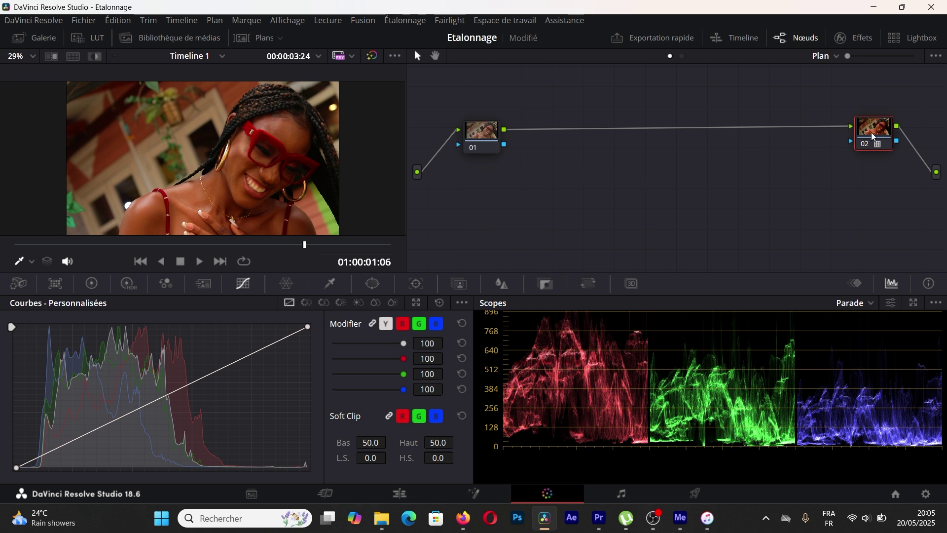
{"action": "left_click_drag", "start_coordinate": [475, 140], "coordinate": [456, 136]}
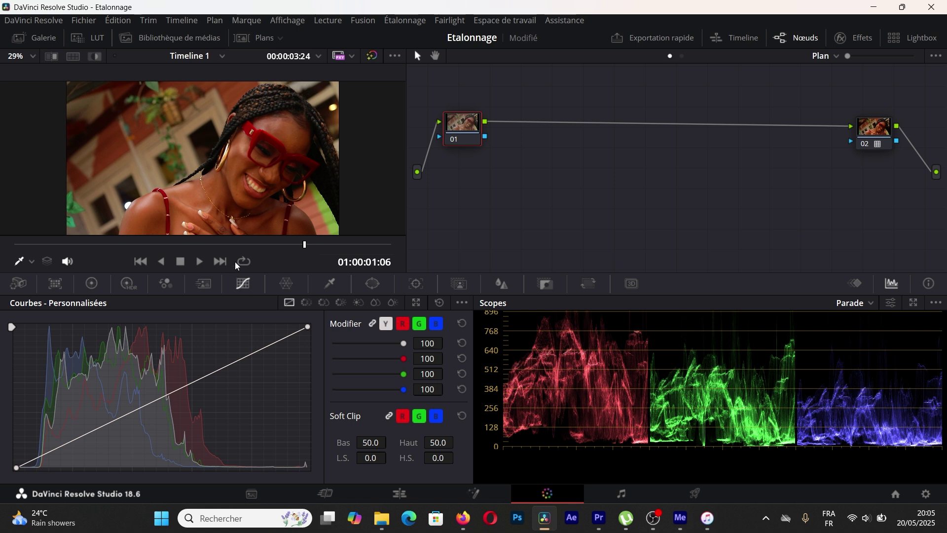
- Move to frame 01:00:00:08 and toggle node 02 off and on to compare the image with and without the LUT
{"action": "left_click_drag", "start_coordinate": [236, 246], "coordinate": [92, 248]}
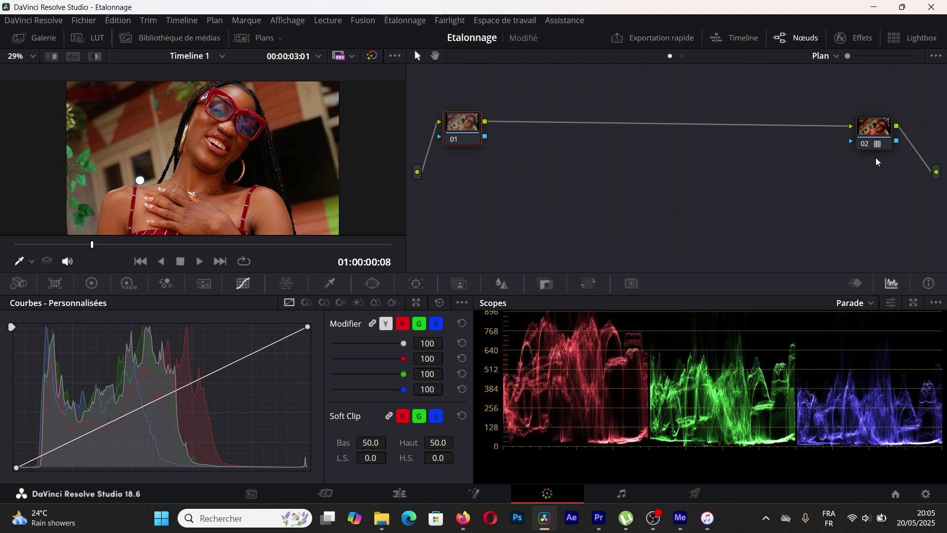
{"action": "left_click", "coordinate": [864, 148]}
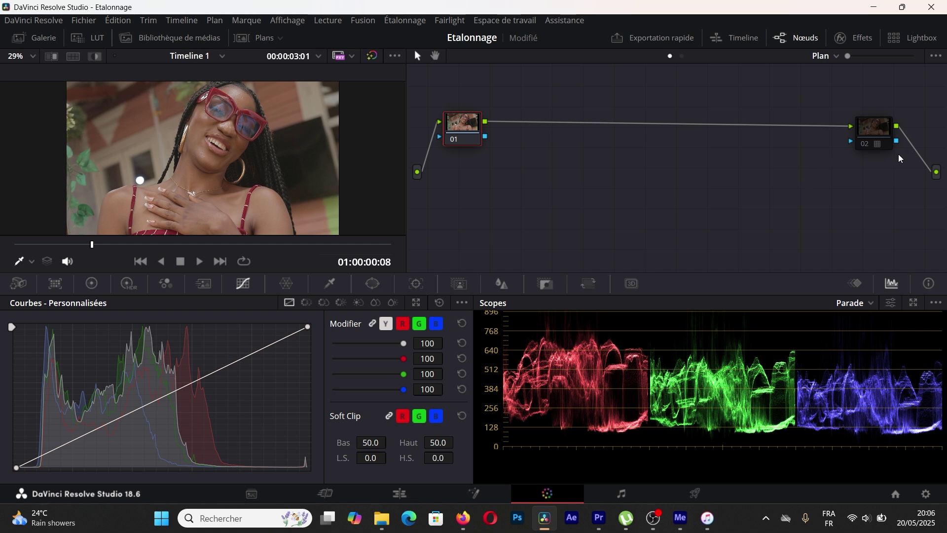
{"action": "left_click", "coordinate": [869, 148]}
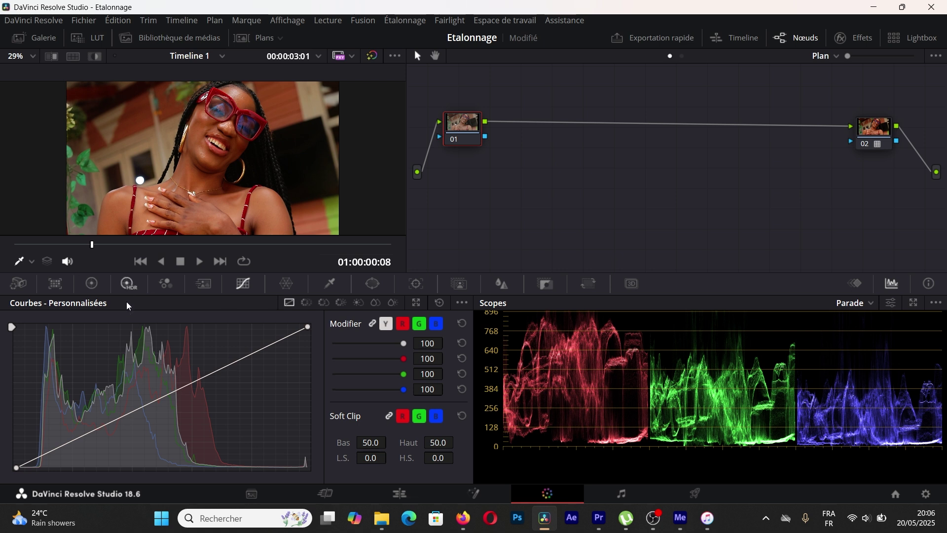
- At frame 01:00:00:09, lift the shadows on node 01's custom curve and set its colour temperature to -220
{"action": "mouse_move", "coordinate": [88, 249]}
{"action": "left_mouse_down"}
{"action": "mouse_move", "coordinate": [145, 248]}
{"action": "mouse_move", "coordinate": [102, 245]}
{"action": "left_mouse_up"}
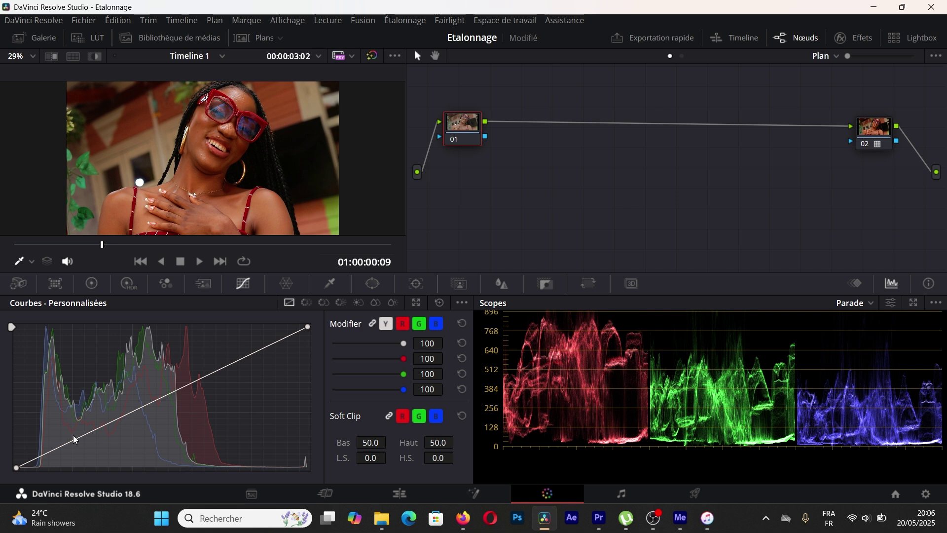
{"action": "left_click_drag", "start_coordinate": [77, 439], "coordinate": [60, 433]}
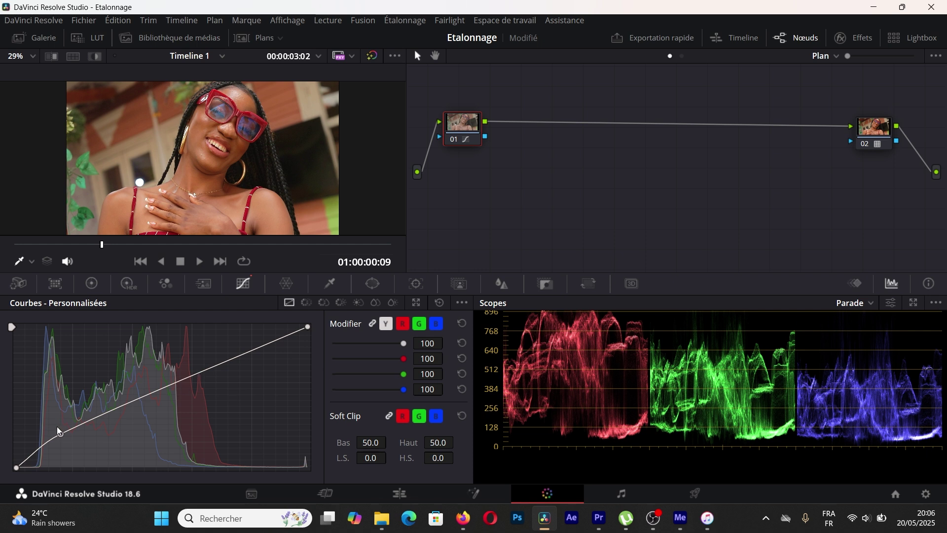
{"action": "left_click_drag", "start_coordinate": [61, 434], "coordinate": [57, 430]}
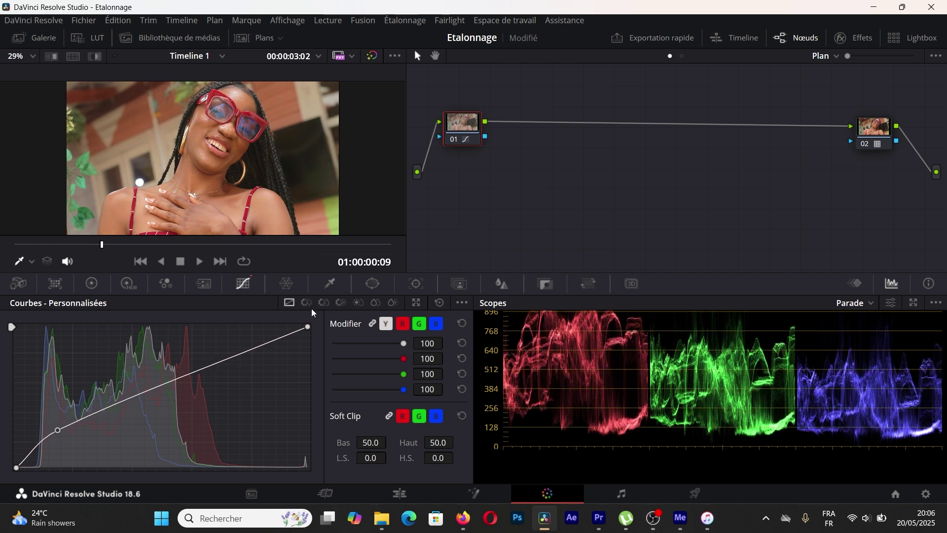
{"action": "left_click", "coordinate": [94, 283]}
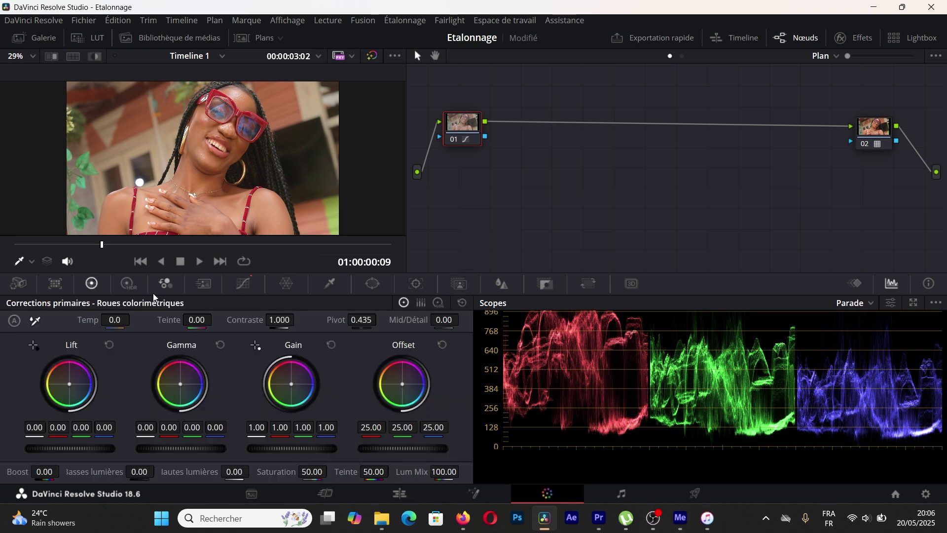
{"action": "left_click_drag", "start_coordinate": [113, 321], "coordinate": [226, 223]}
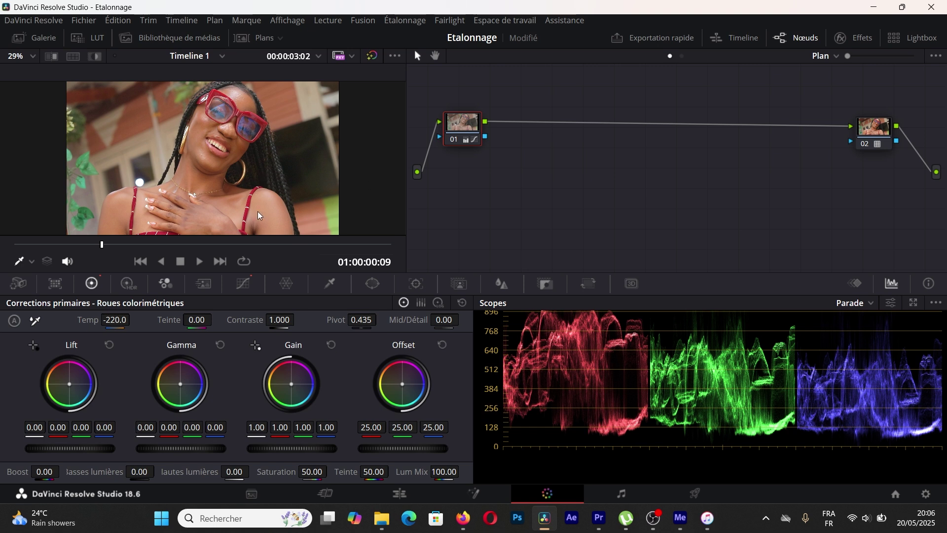
- Compare the image with node 01 off and on at frame 01:00:01:03, and return to frame 01:00:00:09
{"action": "left_click_drag", "start_coordinate": [220, 244], "coordinate": [275, 245]}
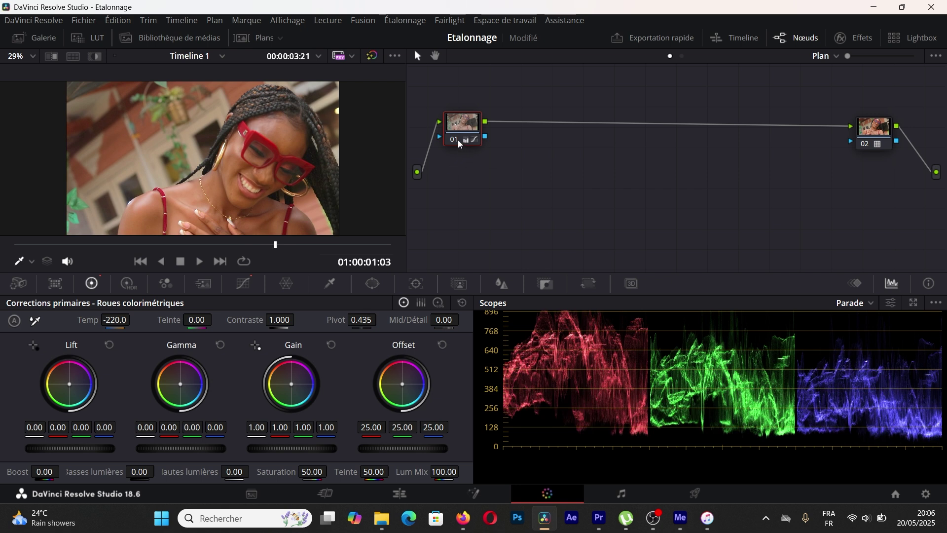
{"action": "left_click", "coordinate": [452, 138]}
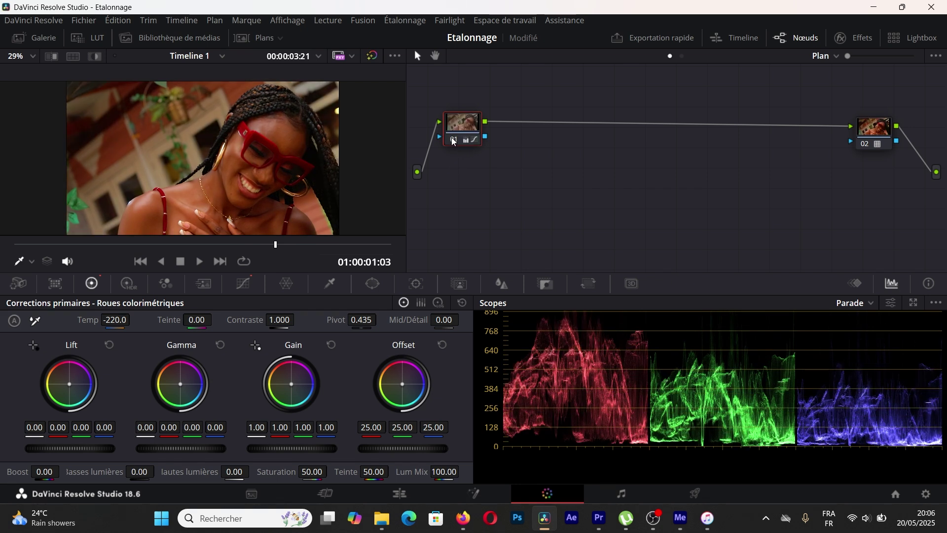
{"action": "left_click", "coordinate": [452, 141]}
{"action": "left_click", "coordinate": [118, 250]}
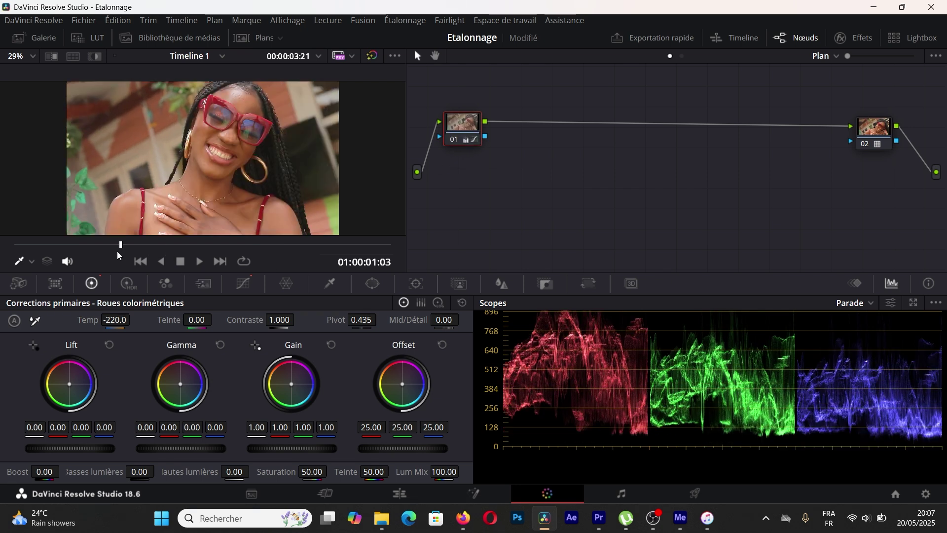
{"action": "left_click_drag", "start_coordinate": [117, 256], "coordinate": [98, 261]}
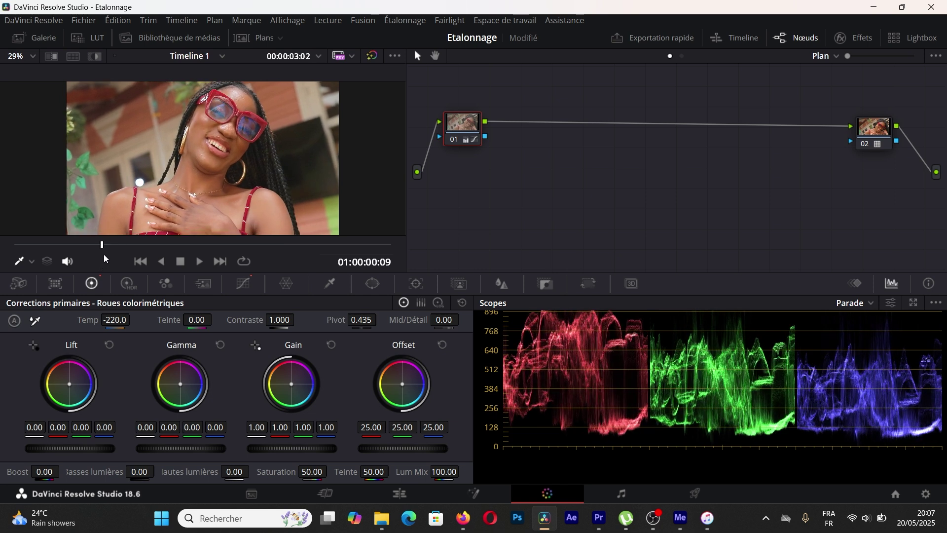
- Add a serial node after node 01 and set its Offset to 21.45 and its Gain to 0.98
{"action": "key", "text": "alt+s"}
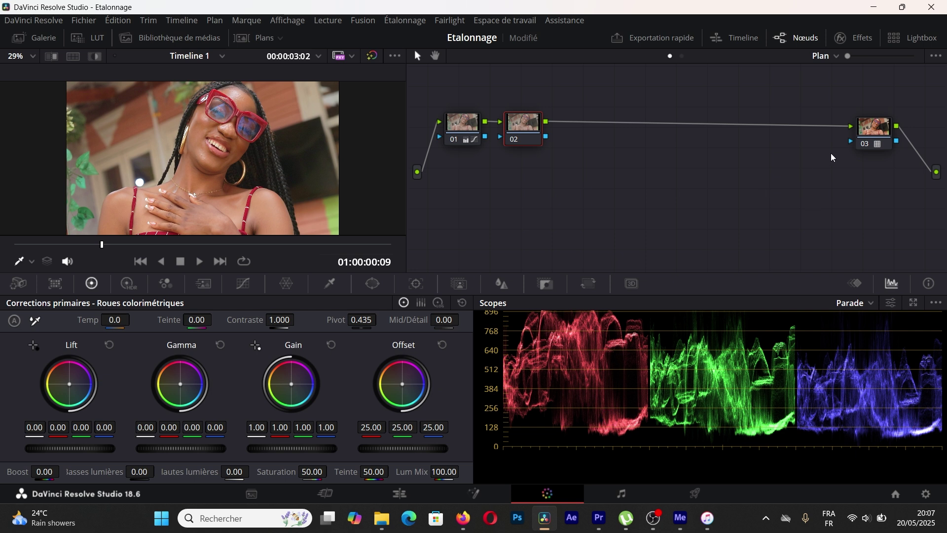
{"action": "mouse_move", "coordinate": [856, 138]}
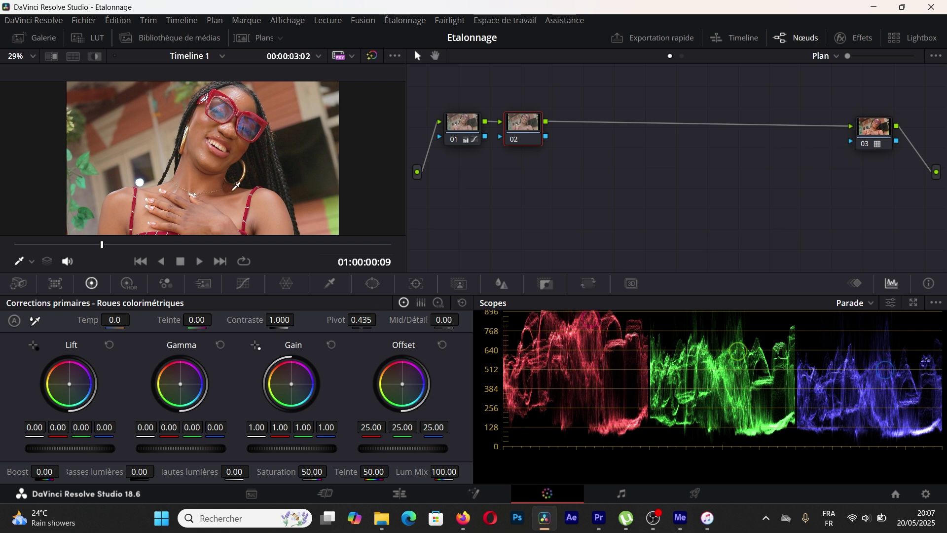
{"action": "left_click_drag", "start_coordinate": [413, 449], "coordinate": [371, 449]}
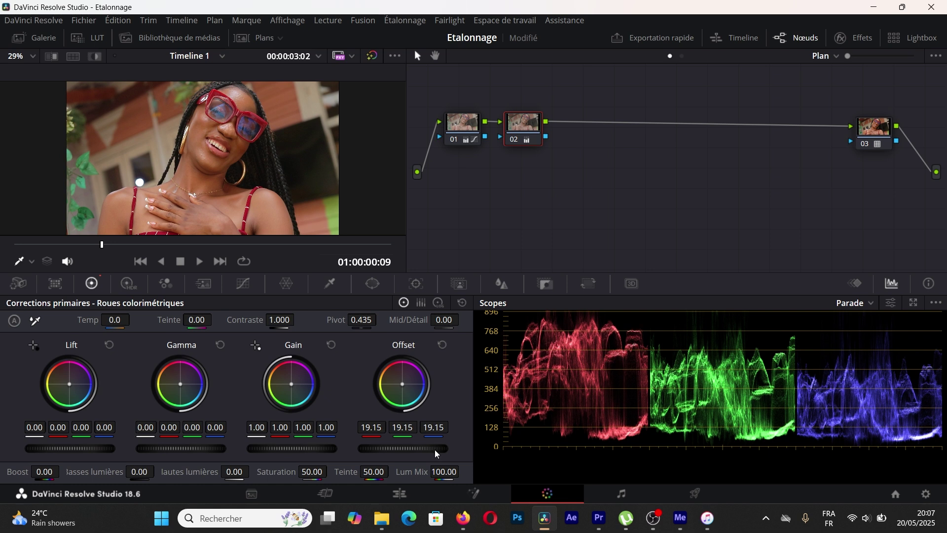
{"action": "left_click_drag", "start_coordinate": [416, 451], "coordinate": [448, 450]}
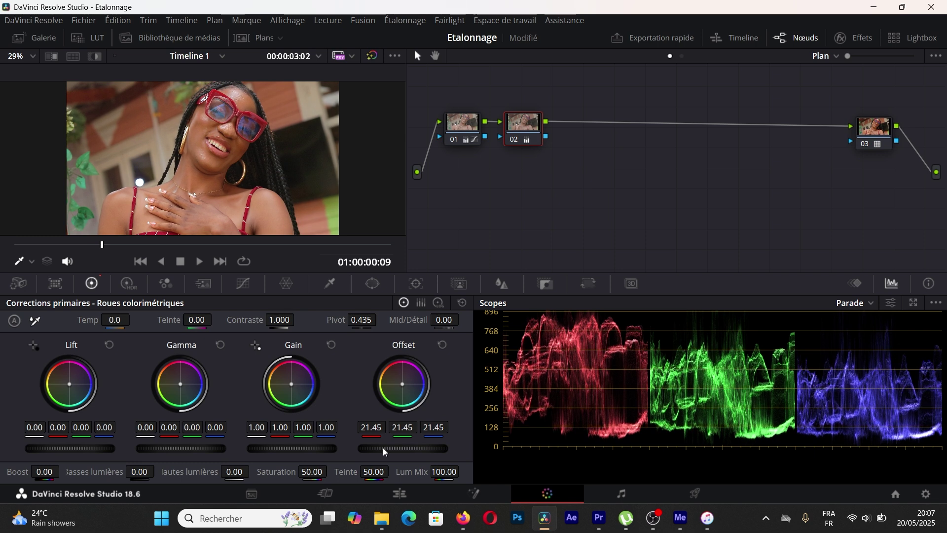
{"action": "left_click_drag", "start_coordinate": [291, 448], "coordinate": [326, 448]}
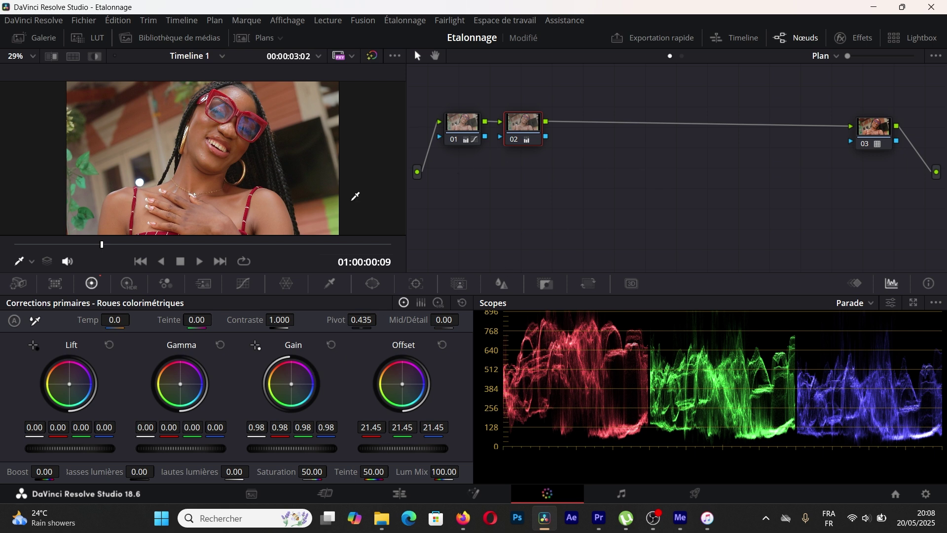
- Bypass and restore all grades to compare the original and corrected images
{"action": "left_click", "coordinate": [374, 58]}
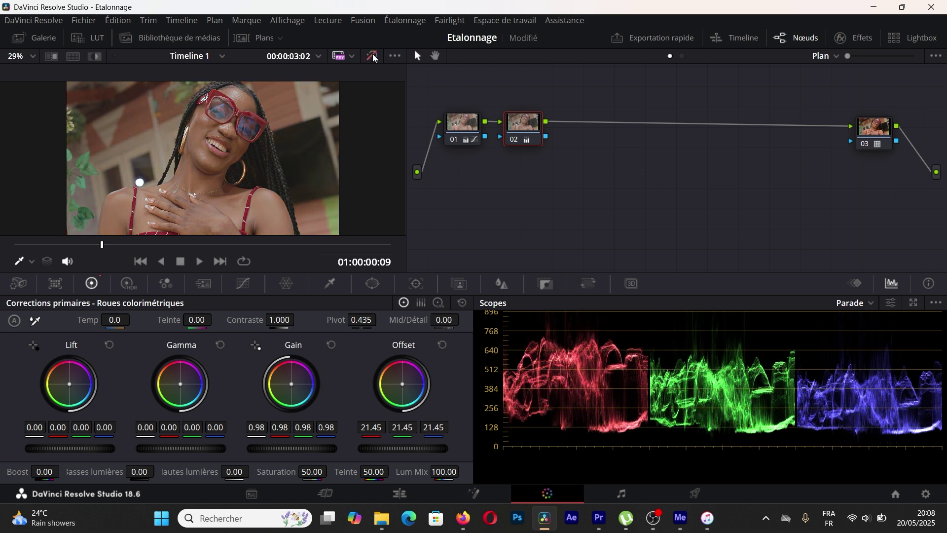
{"action": "left_click", "coordinate": [374, 57]}
{"action": "left_click", "coordinate": [374, 58]}
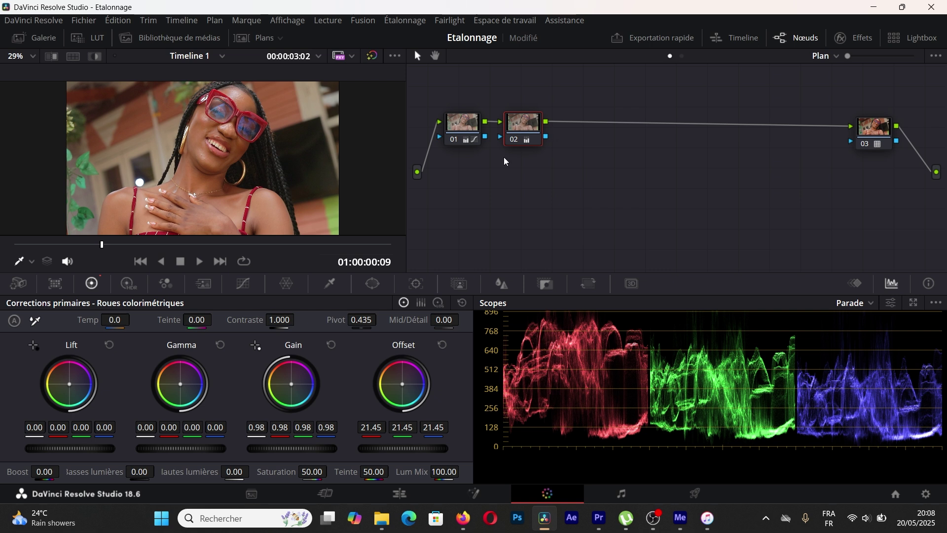
- Add a serial node after node 02 with two layer nodes parallel to it, and space nodes 03, 04 and 05 apart vertically
{"action": "key", "text": "alt+s"}
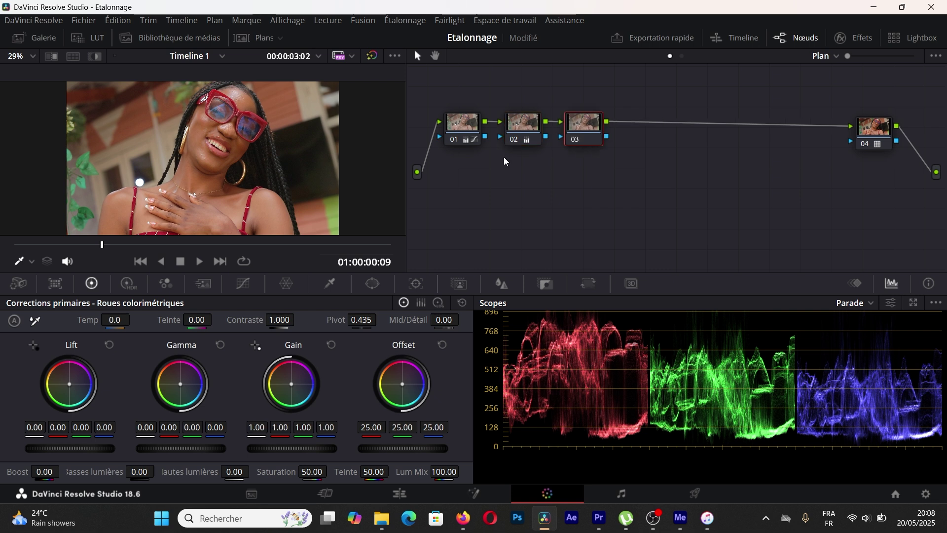
{"action": "key", "text": "alt+l"}
{"action": "key", "text": "alt+l"}
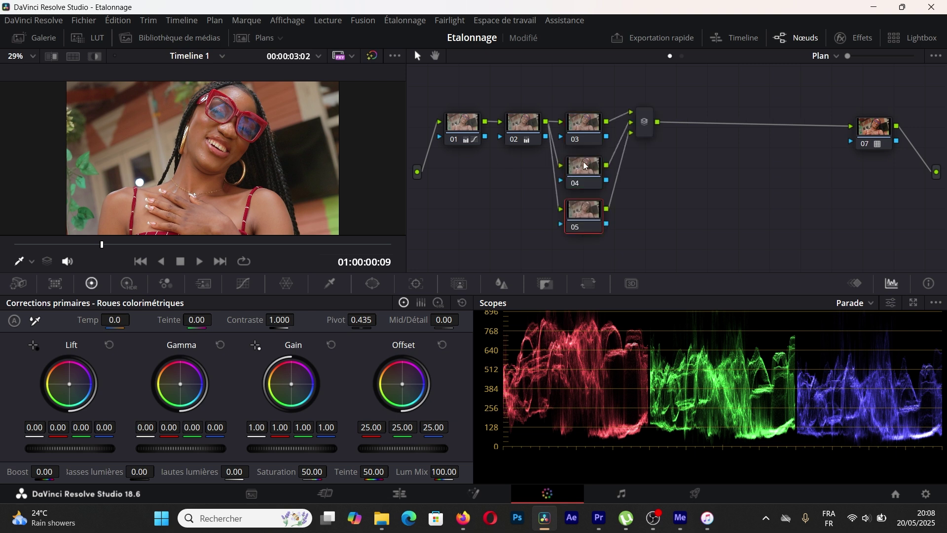
{"action": "left_click_drag", "start_coordinate": [587, 116], "coordinate": [591, 75]}
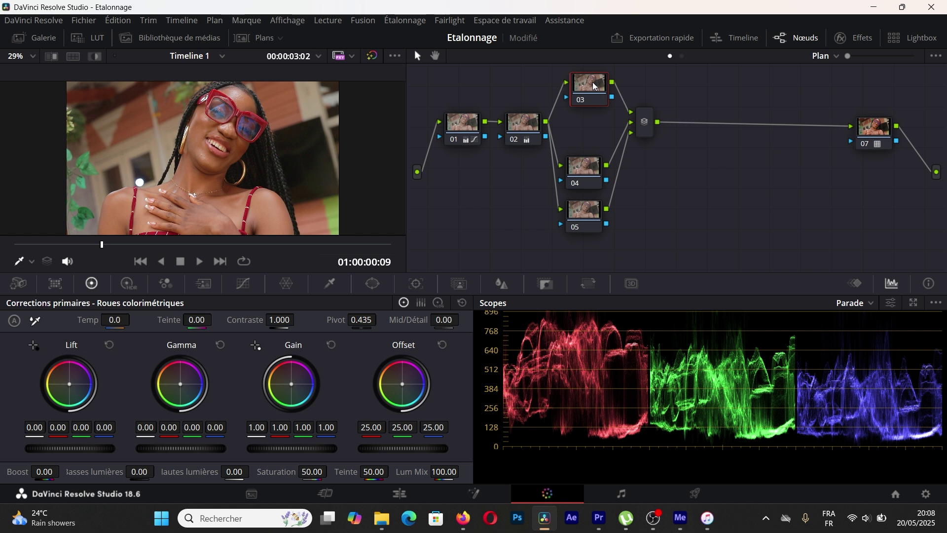
{"action": "left_click_drag", "start_coordinate": [588, 173], "coordinate": [593, 147]}
{"action": "left_click_drag", "start_coordinate": [584, 227], "coordinate": [586, 225]}
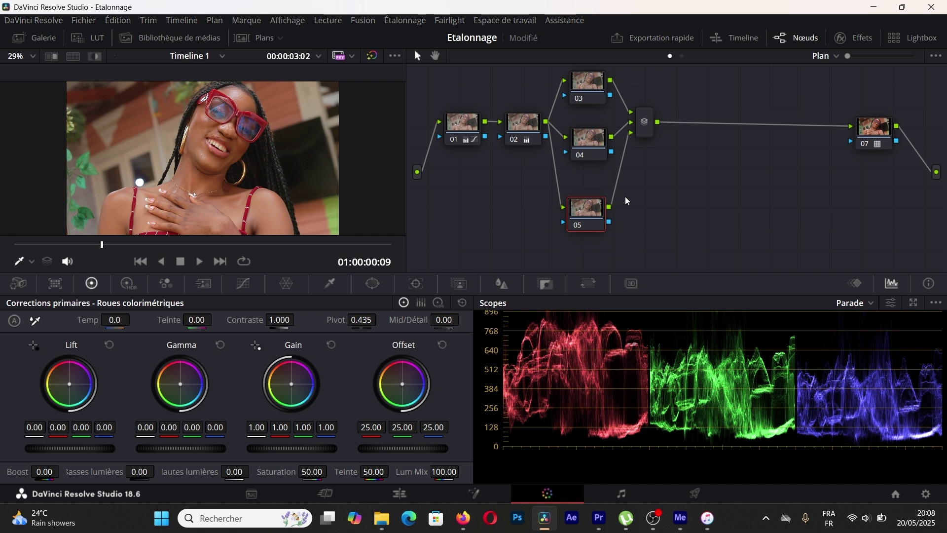
- On node 03, raise the reds' saturation to 1.12 with Hue vs Sat and their luminance gain to 1.10 with Hue vs Lum
{"action": "left_click", "coordinate": [241, 283]}
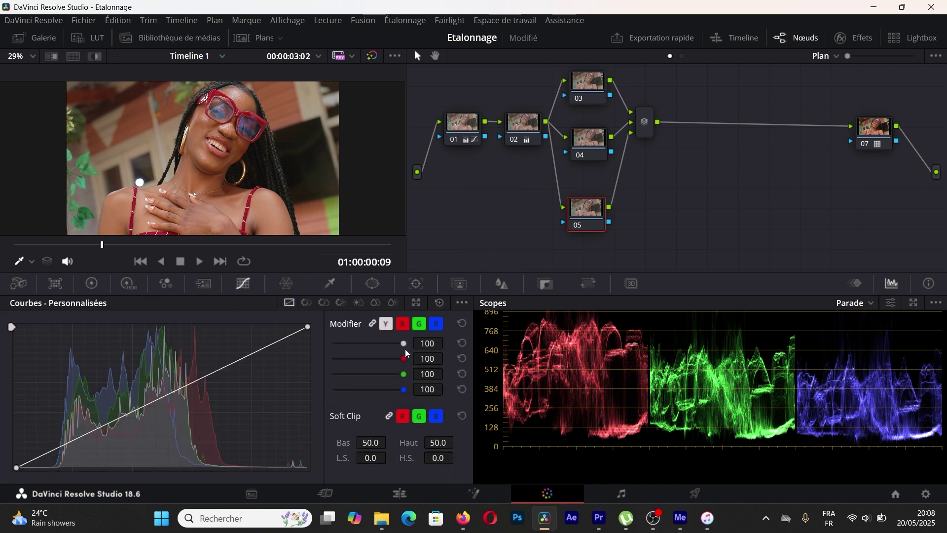
{"action": "left_click", "coordinate": [307, 303]}
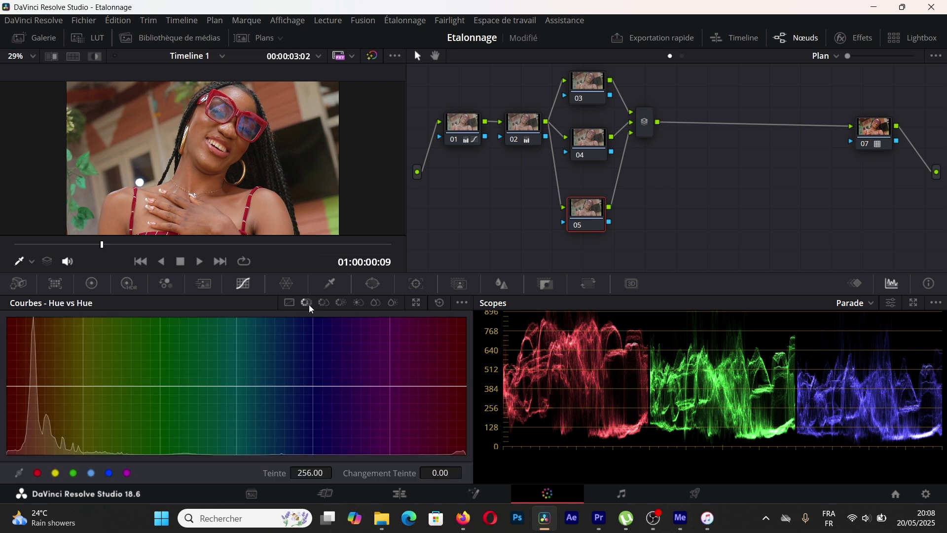
{"action": "left_click", "coordinate": [323, 303]}
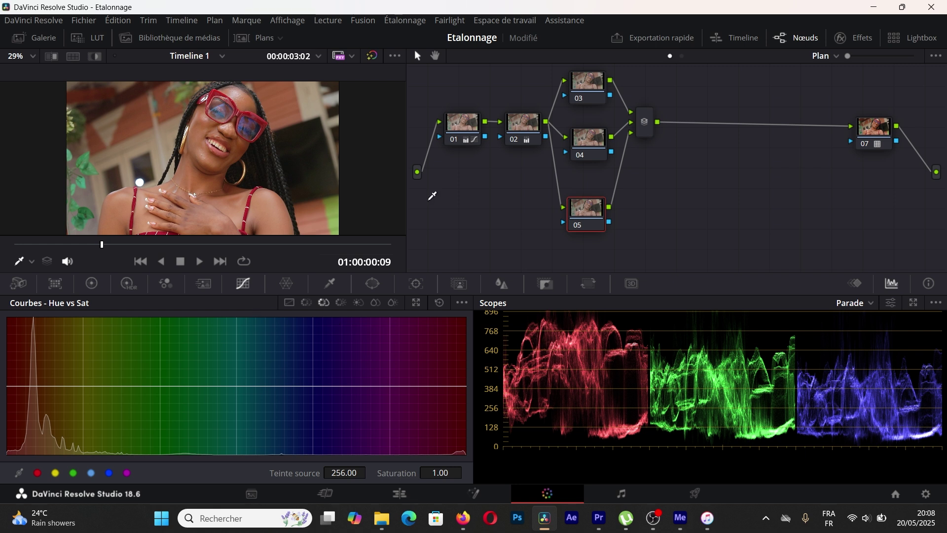
{"action": "left_click", "coordinate": [592, 92]}
{"action": "left_click", "coordinate": [37, 472]}
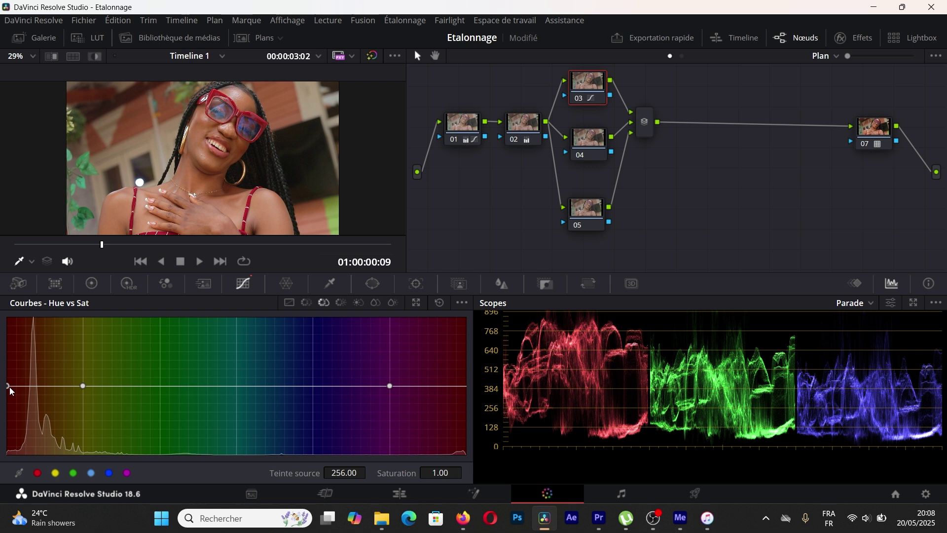
{"action": "mouse_move", "coordinate": [7, 387]}
{"action": "left_mouse_down"}
{"action": "mouse_move", "coordinate": [28, 387]}
{"action": "mouse_move", "coordinate": [19, 345]}
{"action": "mouse_move", "coordinate": [17, 387]}
{"action": "left_mouse_up"}
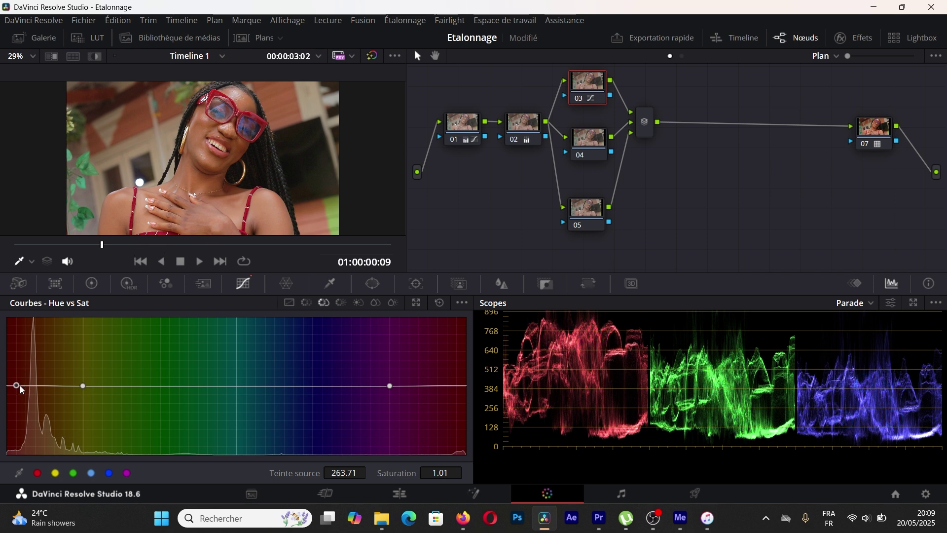
{"action": "mouse_move", "coordinate": [16, 385]}
{"action": "left_mouse_down"}
{"action": "mouse_move", "coordinate": [35, 390]}
{"action": "mouse_move", "coordinate": [9, 387]}
{"action": "mouse_move", "coordinate": [2, 399]}
{"action": "mouse_move", "coordinate": [9, 381]}
{"action": "left_mouse_up"}
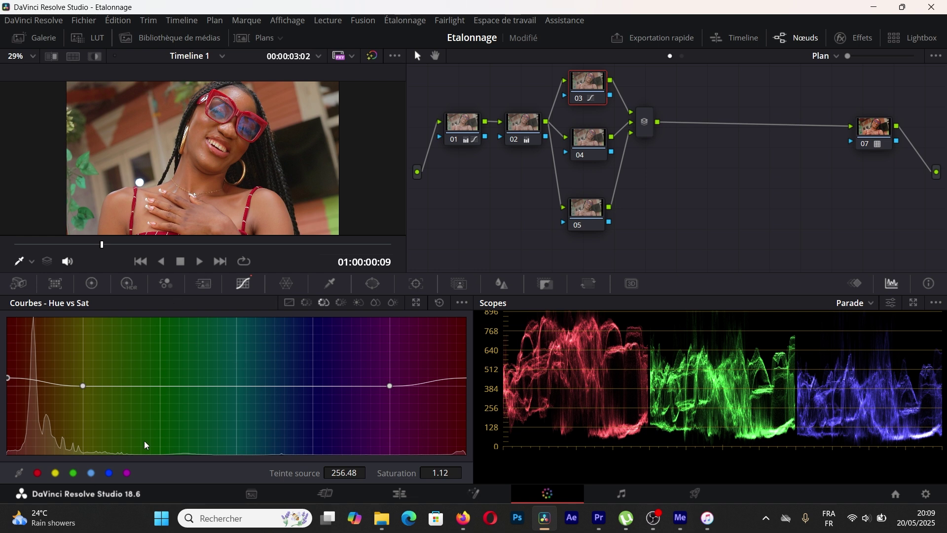
{"action": "left_click", "coordinate": [341, 302]}
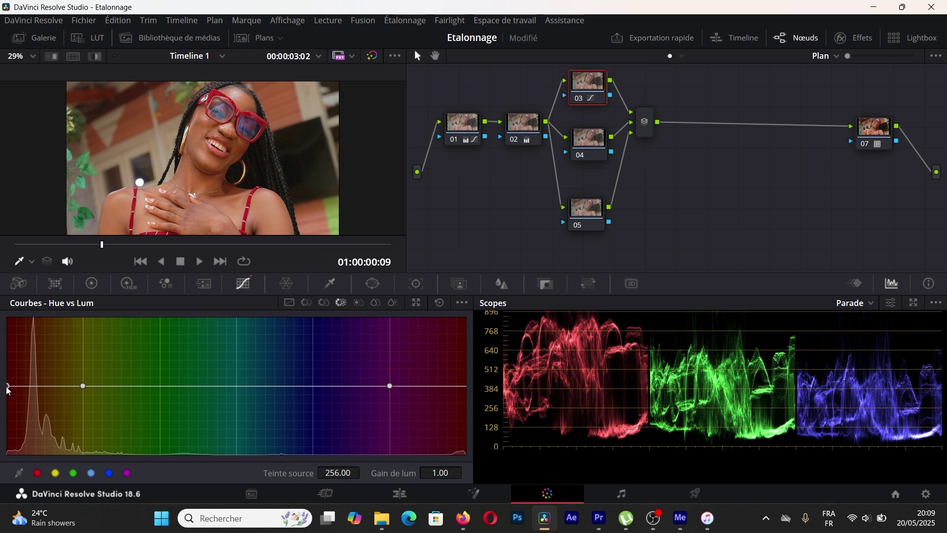
{"action": "left_click_drag", "start_coordinate": [8, 388], "coordinate": [2, 383]}
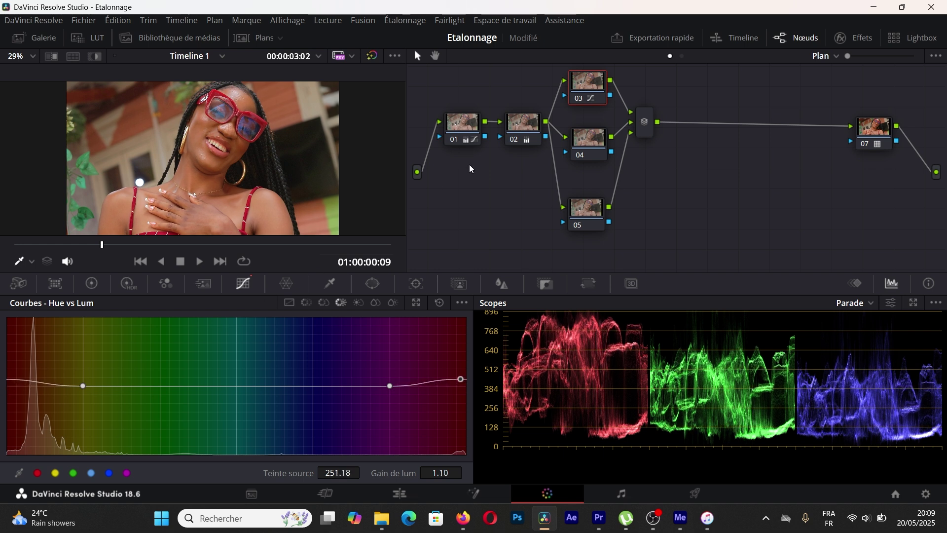
- On node 04 at frame 01:00:00:00, raise the yellows' luminance gain to 1.28 with Hue vs Lum and their saturation to 1.21 with Hue vs Sat
{"action": "left_click", "coordinate": [591, 143]}
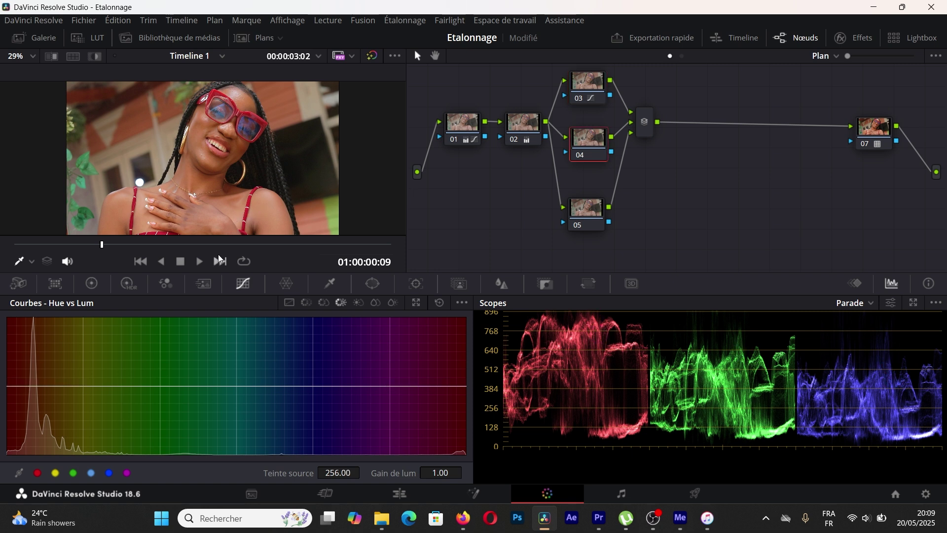
{"action": "left_click_drag", "start_coordinate": [227, 239], "coordinate": [11, 281]}
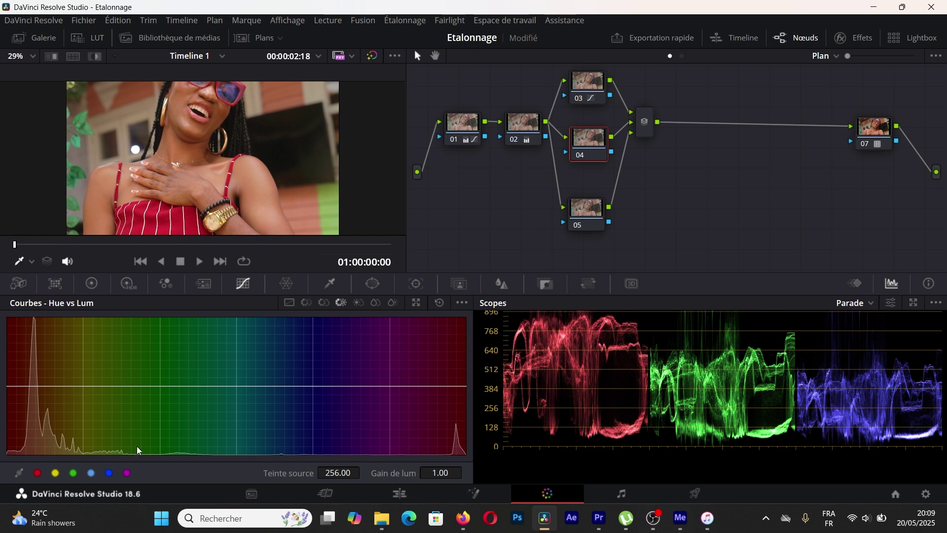
{"action": "left_click", "coordinate": [56, 474]}
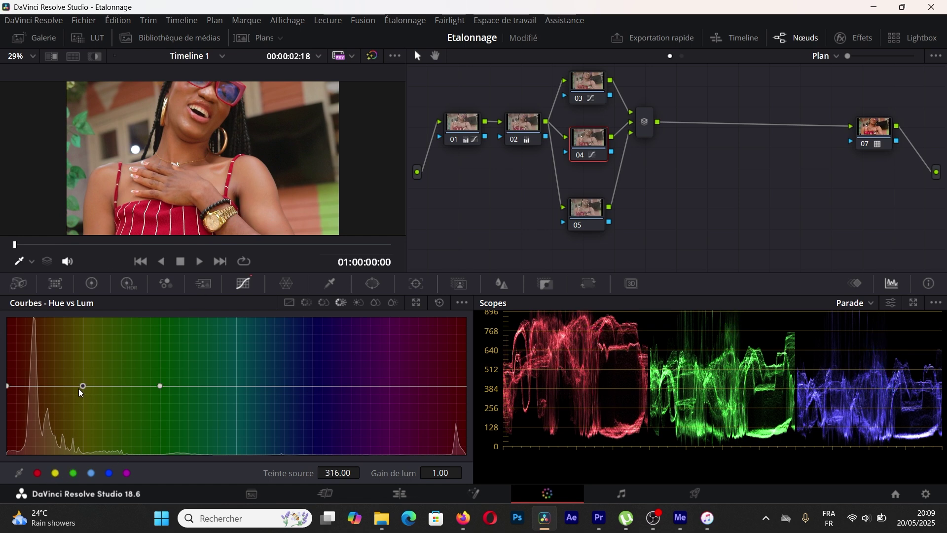
{"action": "left_click_drag", "start_coordinate": [83, 386], "coordinate": [82, 366]}
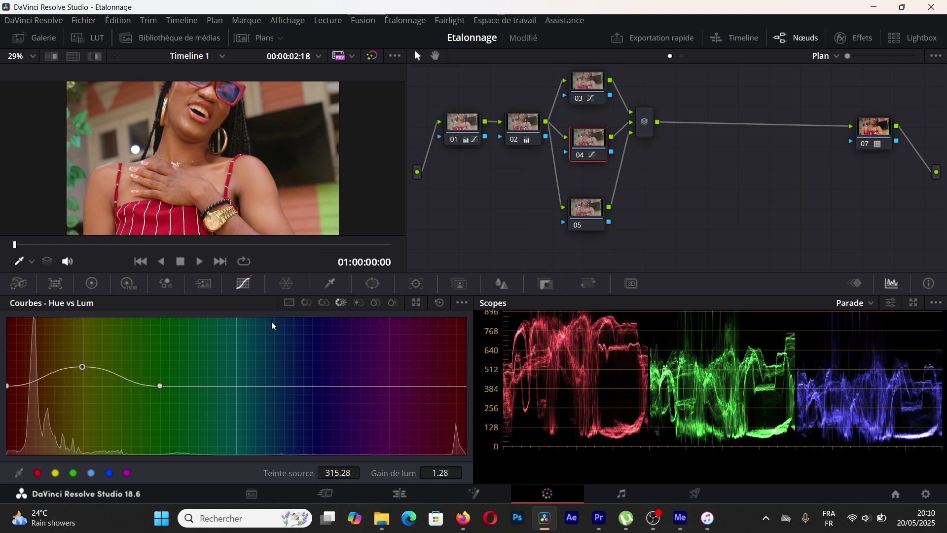
{"action": "left_click", "coordinate": [323, 302]}
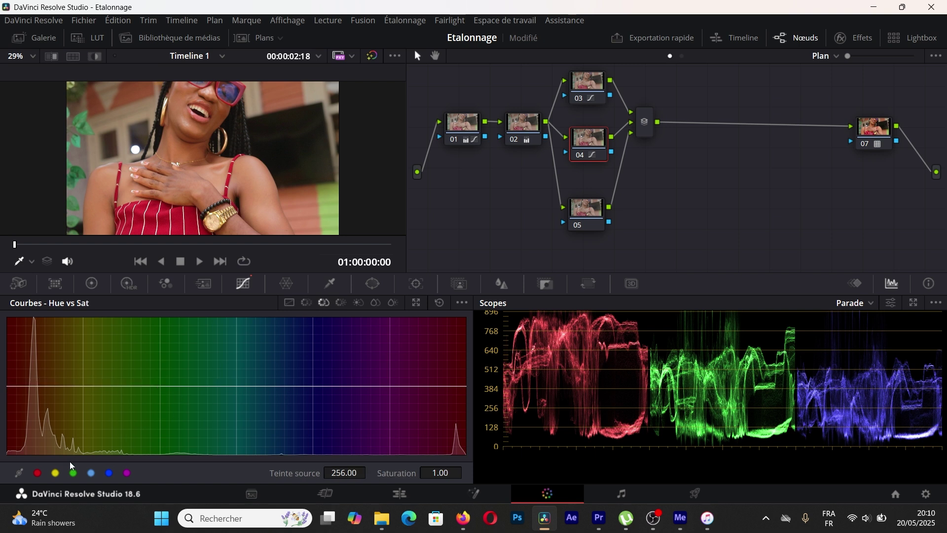
{"action": "left_click", "coordinate": [84, 385]}
{"action": "mouse_move", "coordinate": [83, 385]}
{"action": "left_mouse_down"}
{"action": "mouse_move", "coordinate": [87, 359]}
{"action": "mouse_move", "coordinate": [82, 372]}
{"action": "left_mouse_up"}
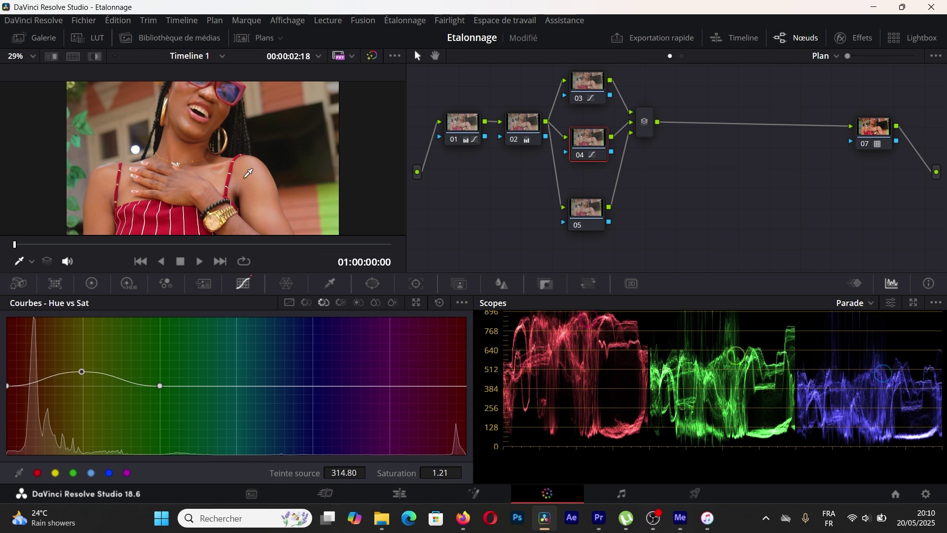
- On node 05, raise the greens' saturation to 1.85 with Hue vs Sat and their luminance gain to 1.82 with Hue vs Lum
{"action": "left_click", "coordinate": [596, 218]}
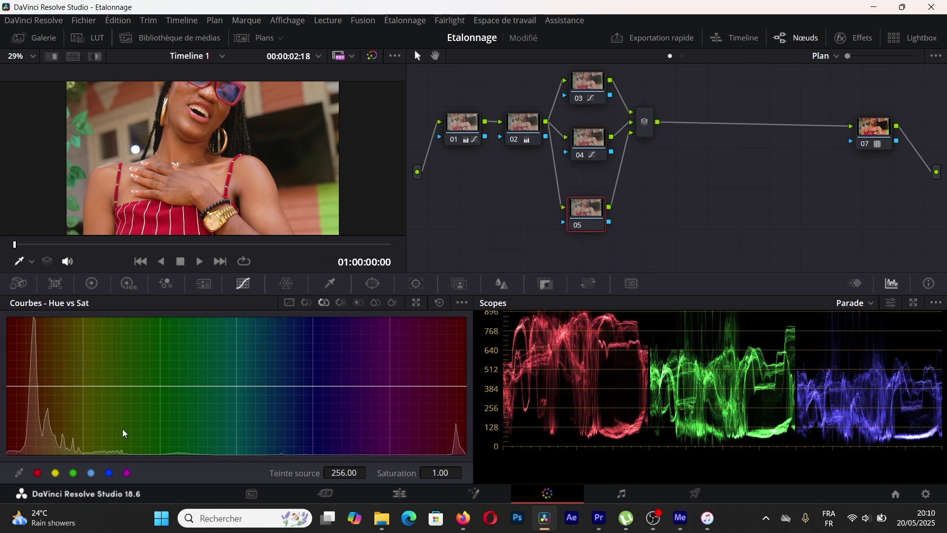
{"action": "left_click", "coordinate": [73, 472]}
{"action": "left_click_drag", "start_coordinate": [161, 386], "coordinate": [163, 328]}
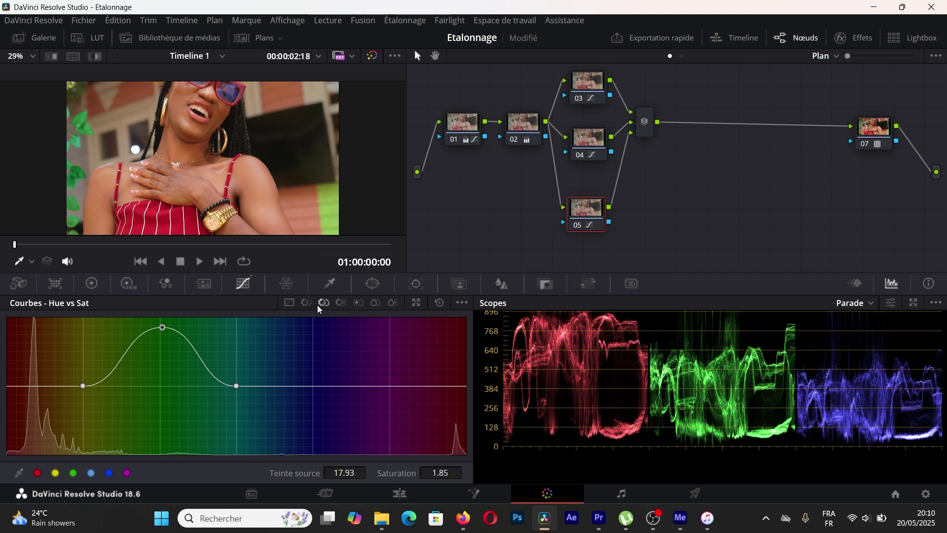
{"action": "left_click", "coordinate": [347, 301]}
{"action": "left_click", "coordinate": [74, 472]}
{"action": "left_click_drag", "start_coordinate": [160, 387], "coordinate": [160, 333]}
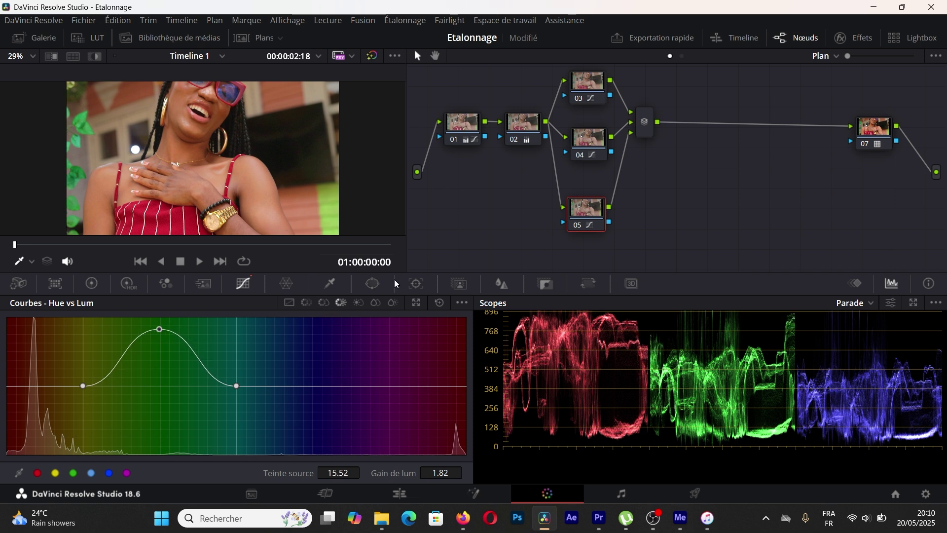
- With the Color Warper, move node 05's green point to hue 0.66, saturation 0.68, and node 03's red point to hue 0.99, saturation 0.68
{"action": "left_click", "coordinate": [285, 286]}
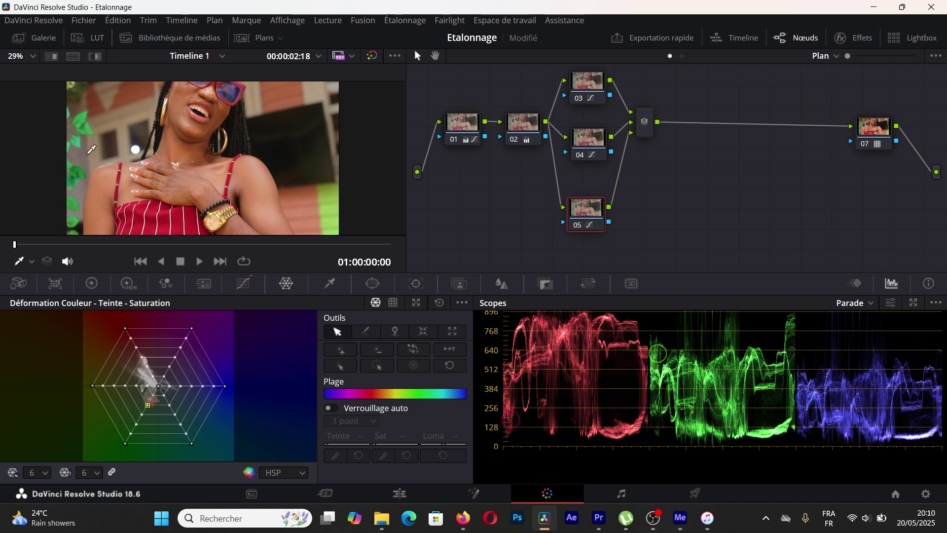
{"action": "left_click_drag", "start_coordinate": [146, 402], "coordinate": [139, 418]}
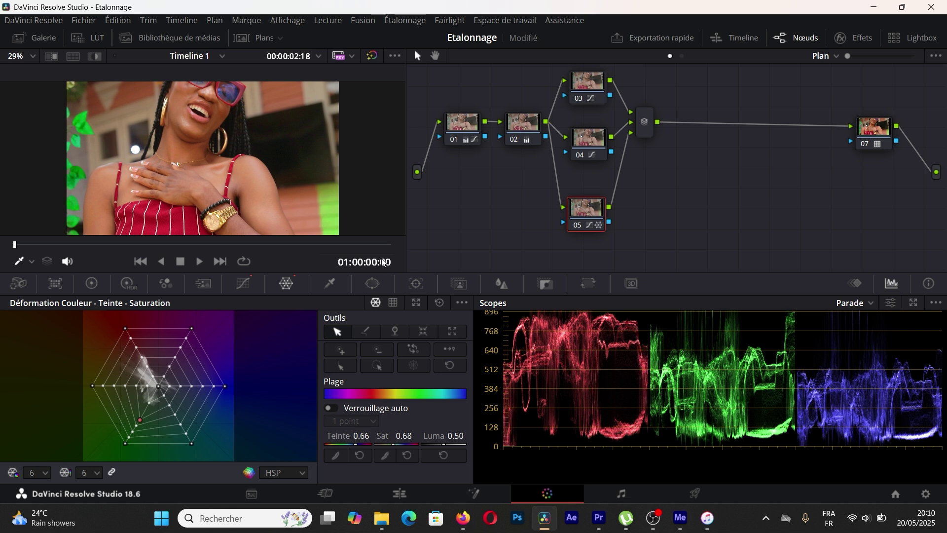
{"action": "left_click", "coordinate": [589, 84]}
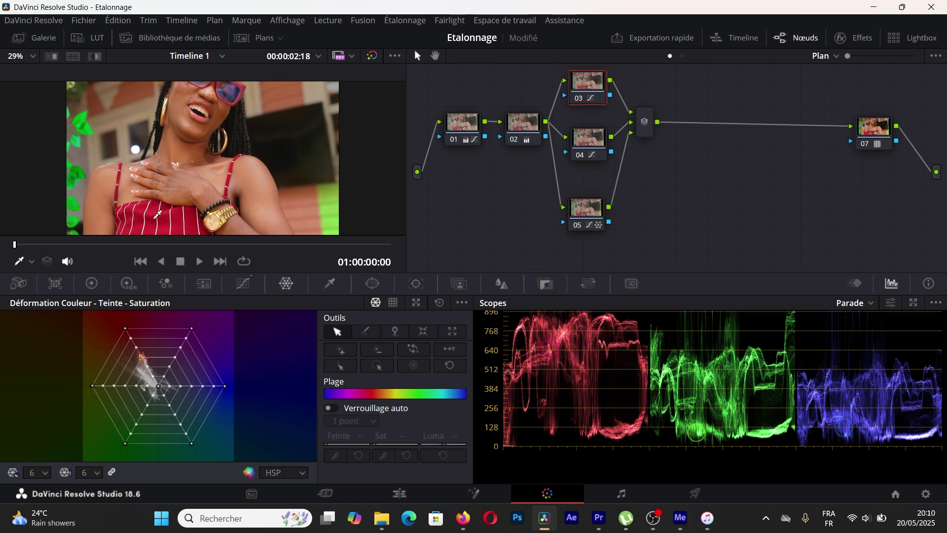
{"action": "left_click", "coordinate": [142, 357]}
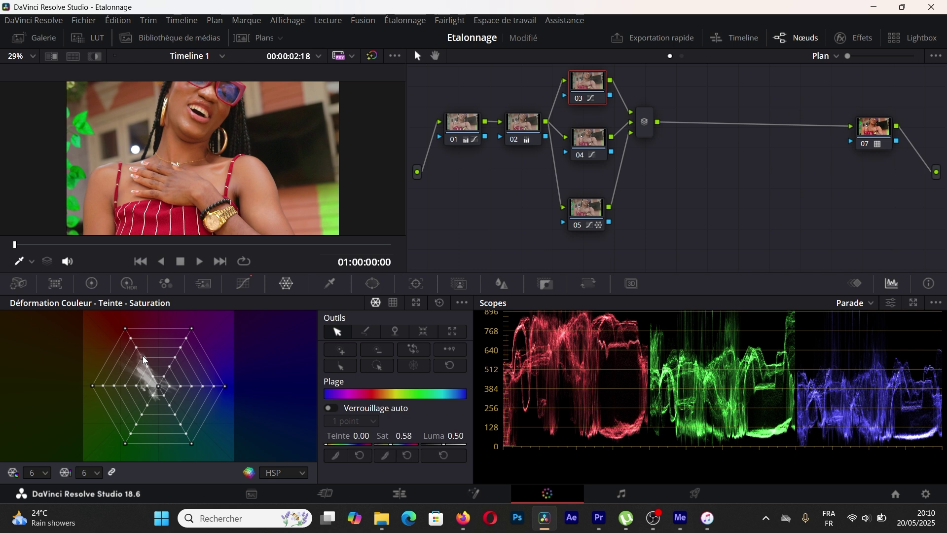
{"action": "left_click_drag", "start_coordinate": [140, 355], "coordinate": [137, 353]}
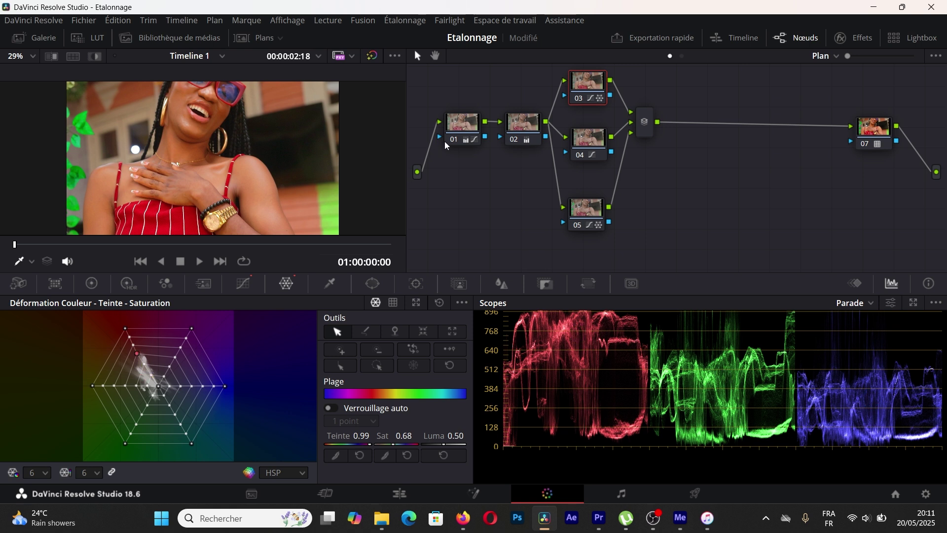
- Disable and re-enable node 03 to compare its effect, and scrub through the clip to check the grade on other frames
{"action": "left_click", "coordinate": [581, 98]}
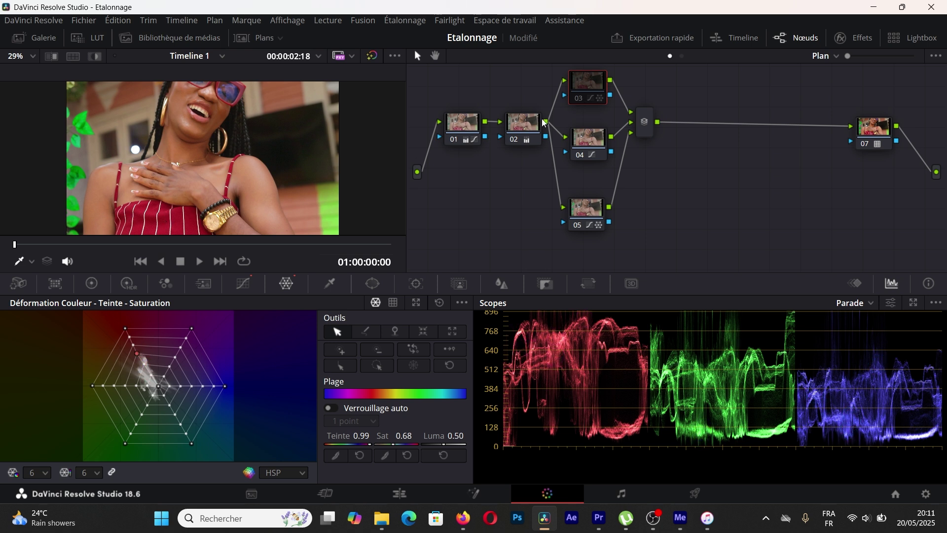
{"action": "left_click", "coordinate": [580, 96]}
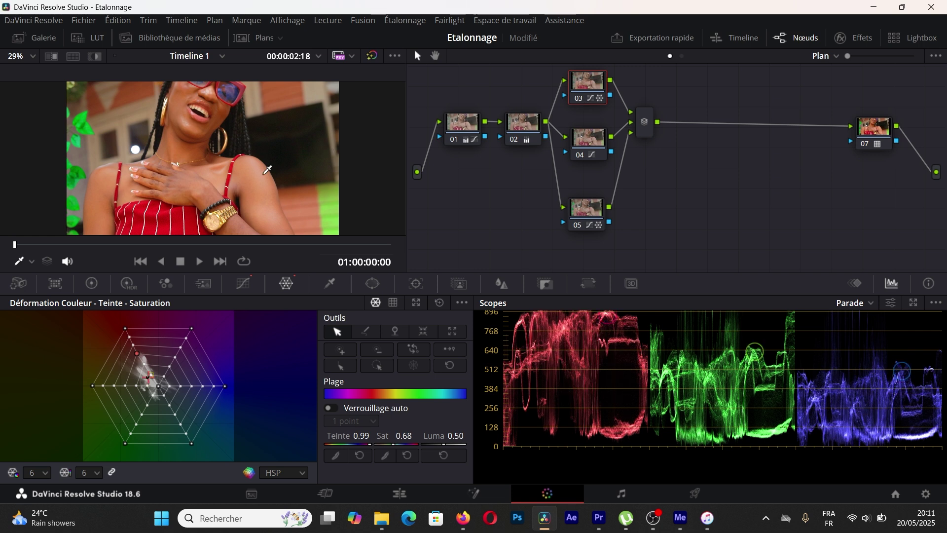
{"action": "scroll", "coordinate": [267, 170], "scroll_direction": "up", "scroll_amount": 2}
{"action": "scroll", "coordinate": [266, 180], "scroll_direction": "down", "scroll_amount": 3}
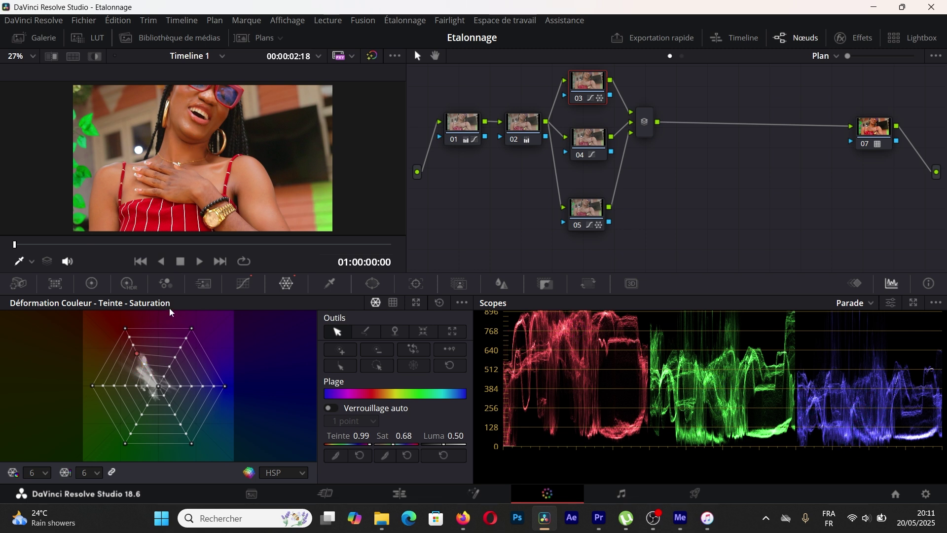
{"action": "left_click_drag", "start_coordinate": [99, 244], "coordinate": [219, 255]}
{"action": "left_click_drag", "start_coordinate": [145, 250], "coordinate": [126, 245]}
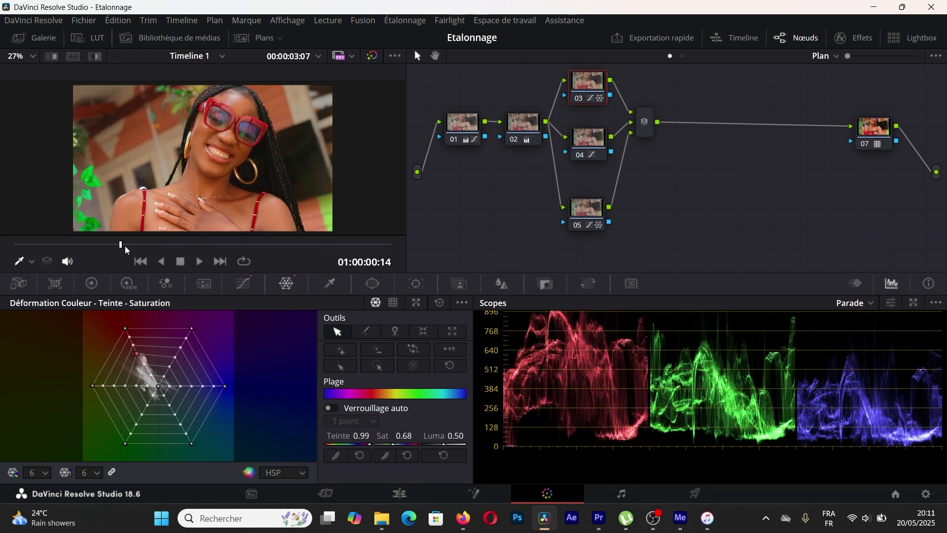
- Add a serial node after the mixer that joins nodes 03 to 05, and shift the nodes before the LUT node away from it
{"action": "left_click", "coordinate": [646, 124]}
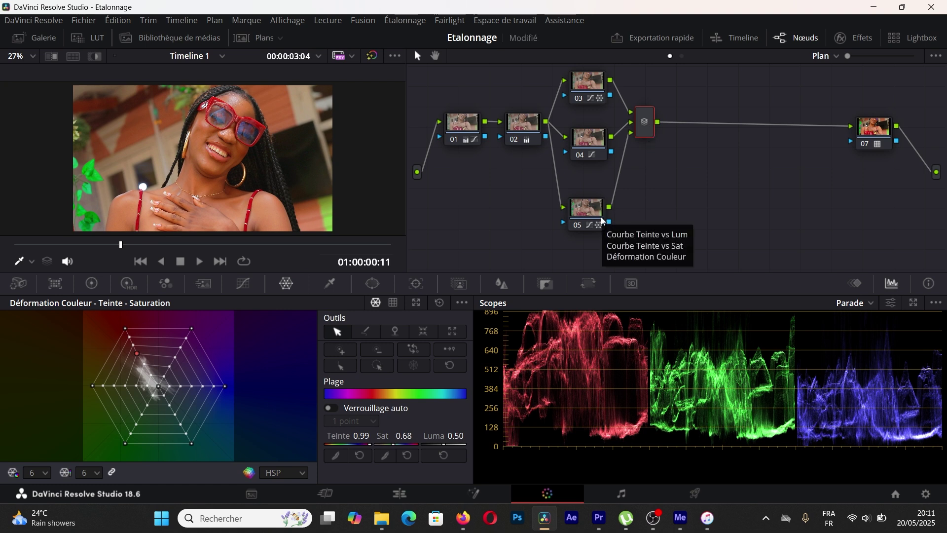
{"action": "right_click", "coordinate": [645, 127]}
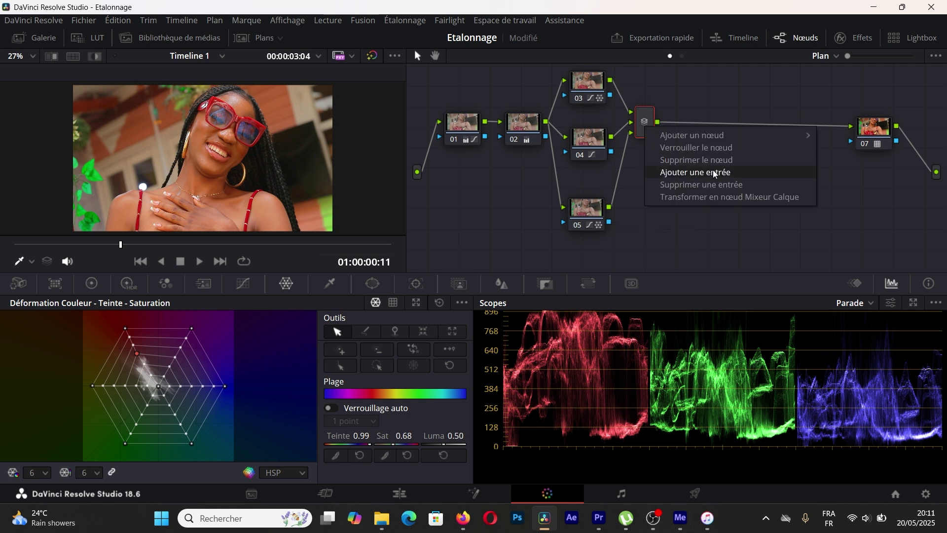
{"action": "mouse_move", "coordinate": [719, 139]}
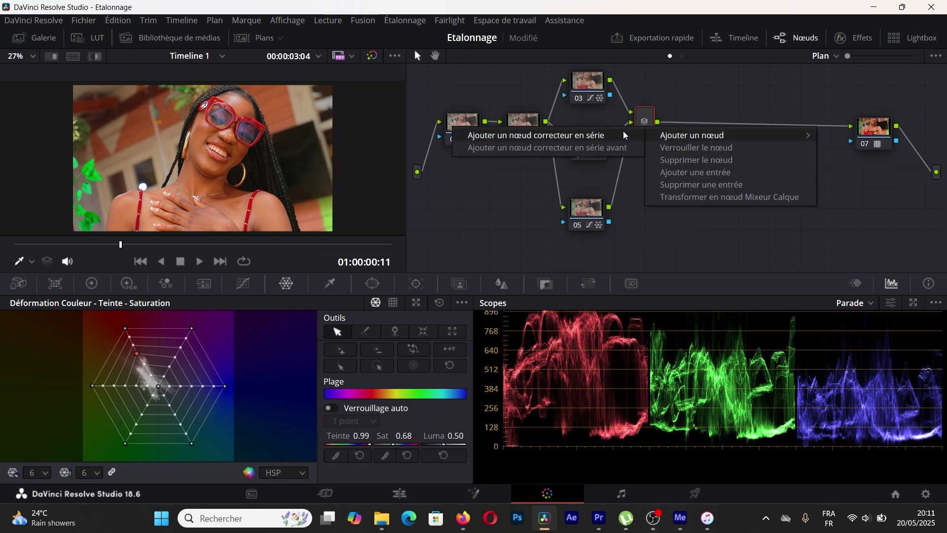
{"action": "left_click", "coordinate": [606, 131]}
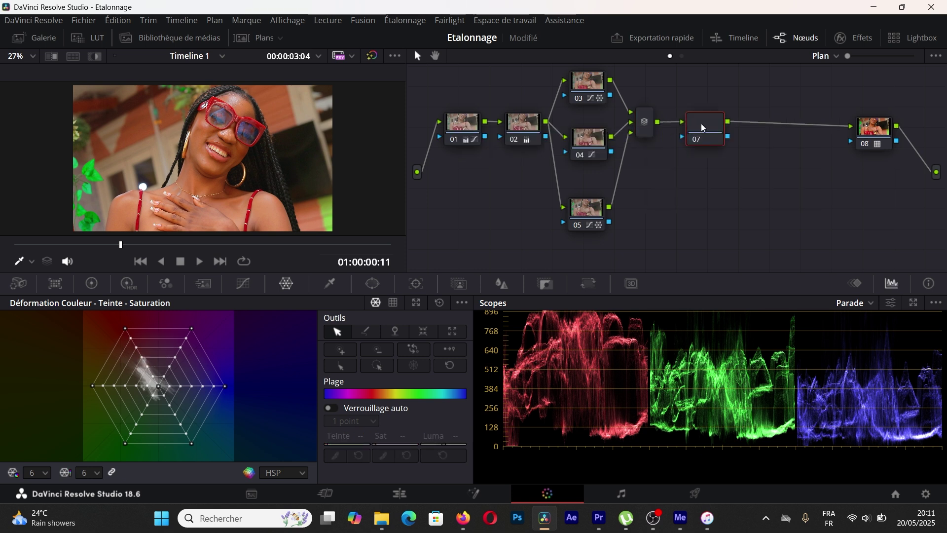
{"action": "left_click_drag", "start_coordinate": [435, 74], "coordinate": [709, 241]}
{"action": "left_click_drag", "start_coordinate": [650, 132], "coordinate": [591, 132]}
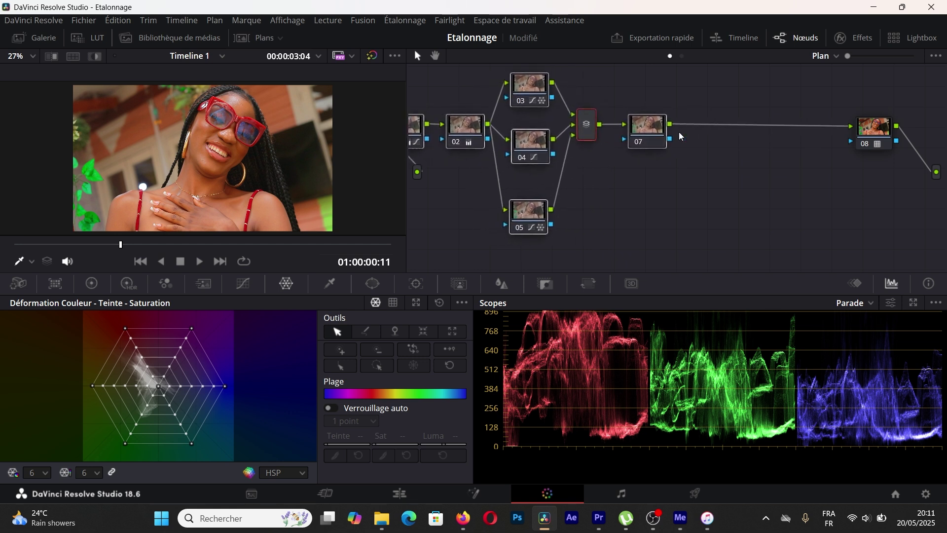
{"action": "left_click_drag", "start_coordinate": [653, 137], "coordinate": [632, 129]}
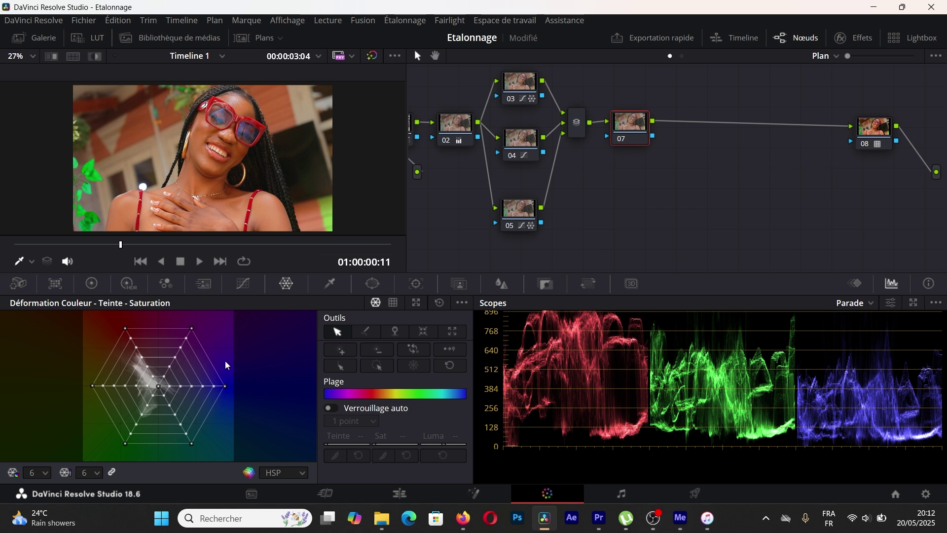
- On node 07, lift the shadows slightly with a control point low on the custom curve
{"action": "left_click", "coordinate": [94, 283]}
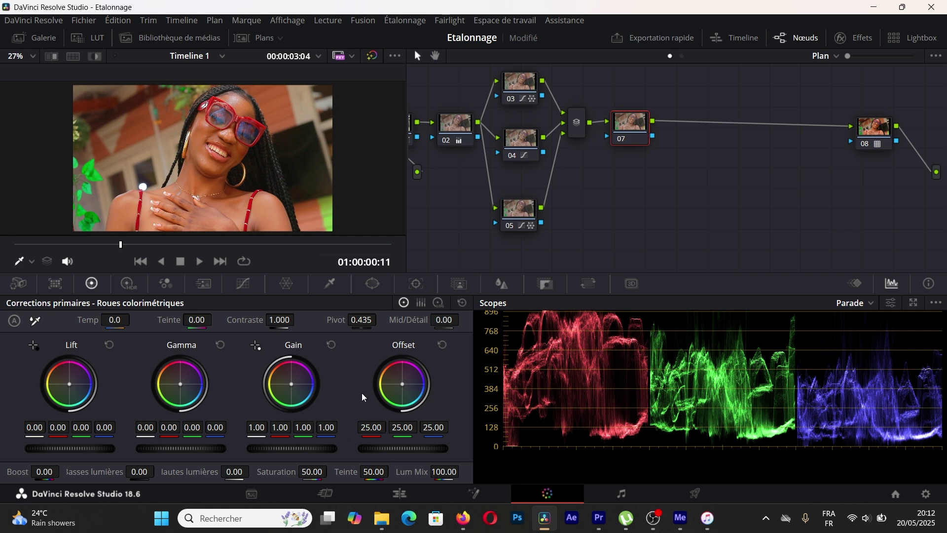
{"action": "left_click", "coordinate": [247, 286]}
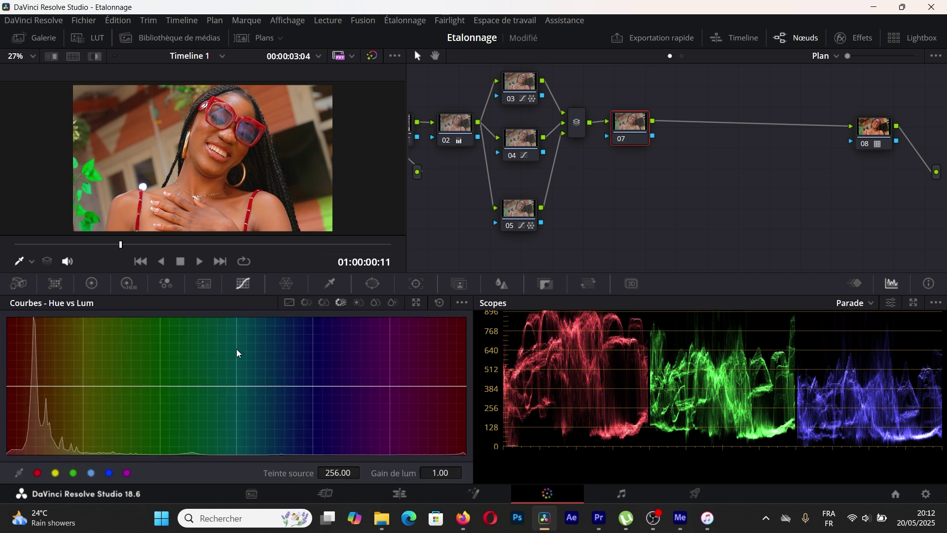
{"action": "left_click", "coordinate": [290, 304]}
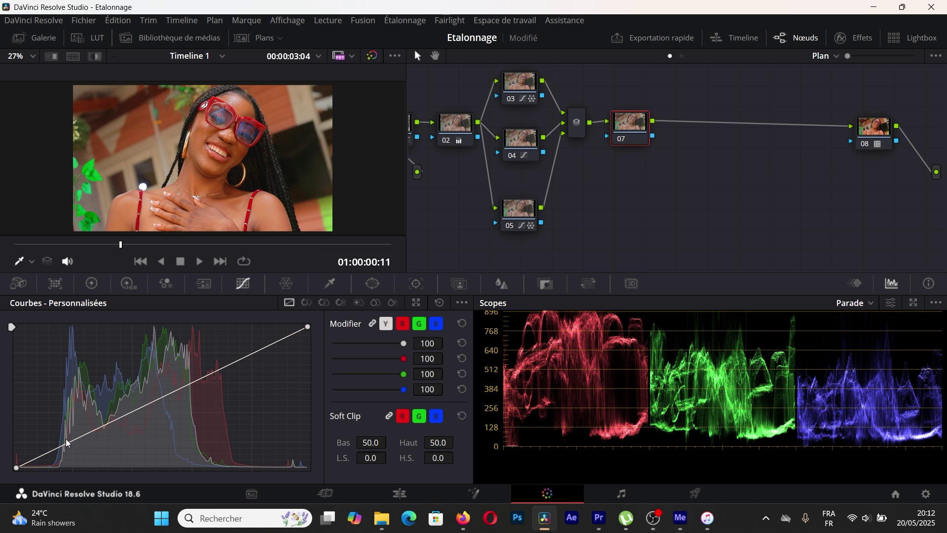
{"action": "left_click_drag", "start_coordinate": [67, 441], "coordinate": [64, 437]}
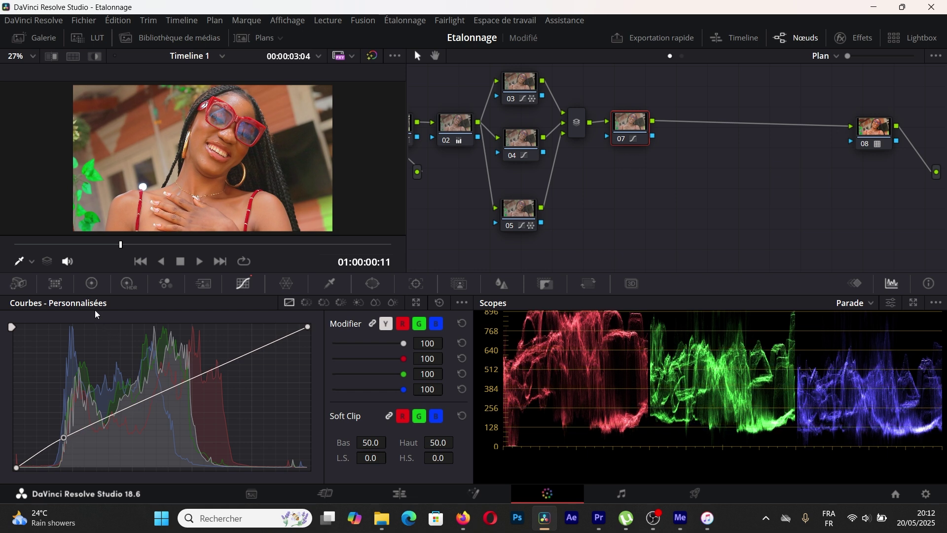
- Add a serial corrector node after node 07
{"action": "left_click", "coordinate": [93, 284]}
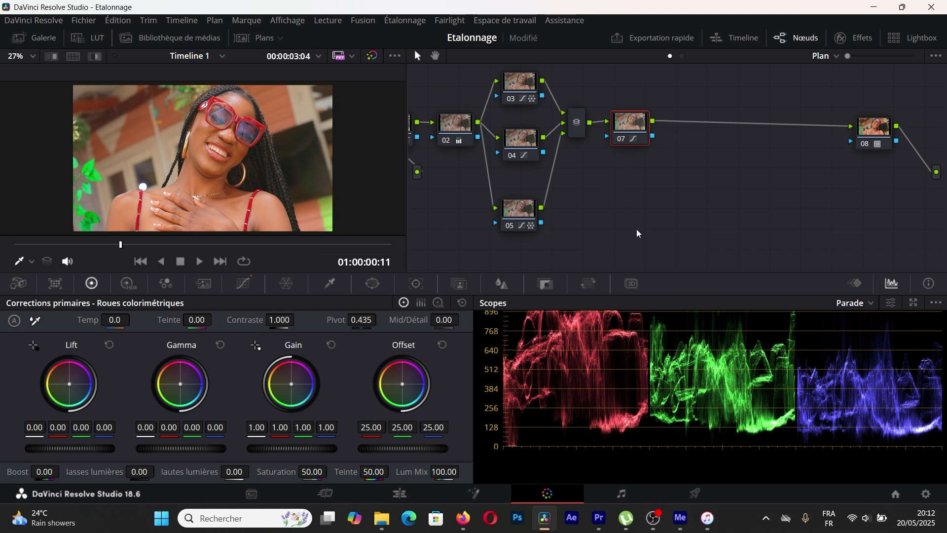
{"action": "right_click", "coordinate": [640, 129]}
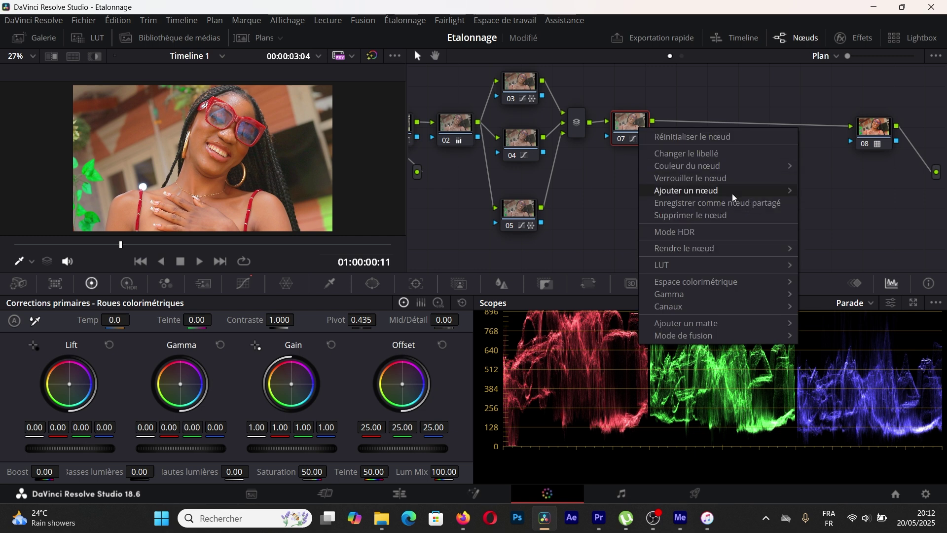
{"action": "mouse_move", "coordinate": [733, 193]}
{"action": "left_click", "coordinate": [603, 193]}
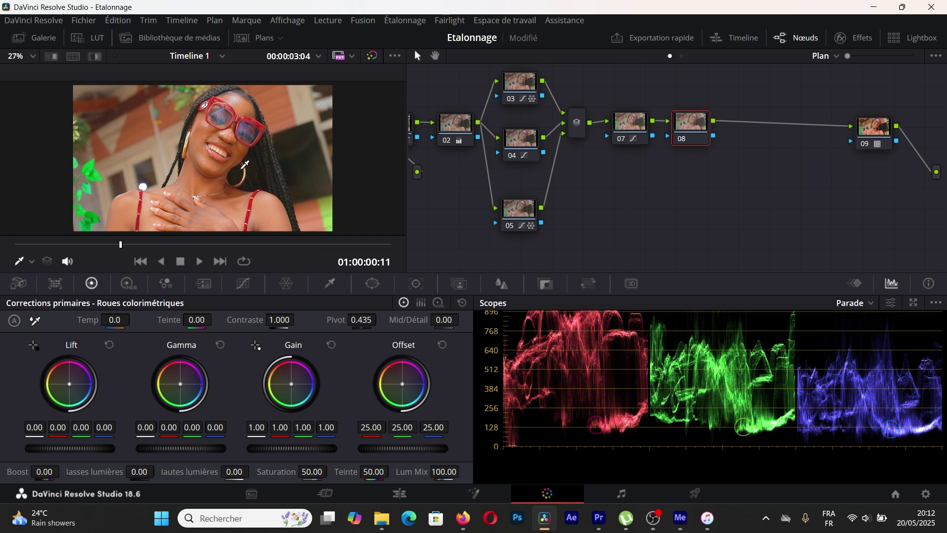
- On node 08, sample the skin tone from the woman's face with the HSL qualifier and isolate the selection in the viewer with Highlight
{"action": "left_click", "coordinate": [329, 285]}
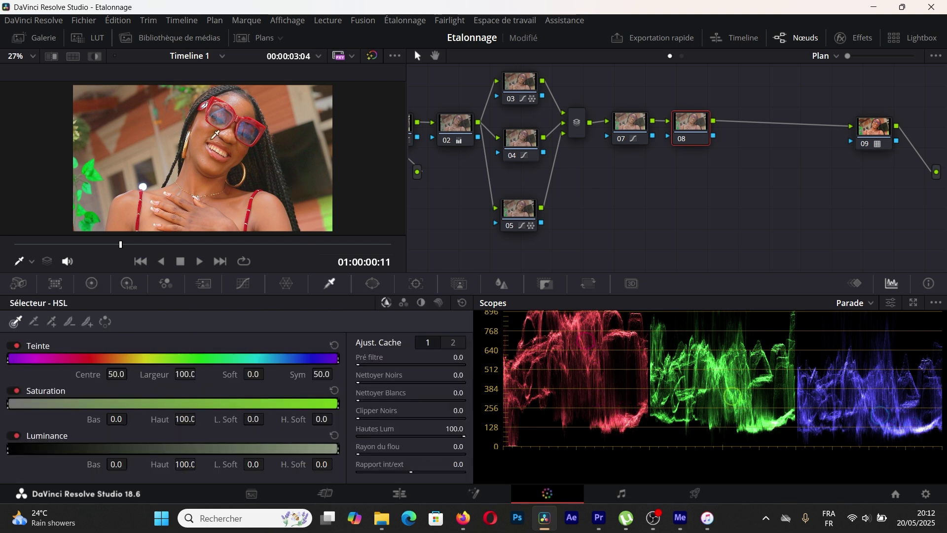
{"action": "left_click_drag", "start_coordinate": [207, 133], "coordinate": [218, 185]}
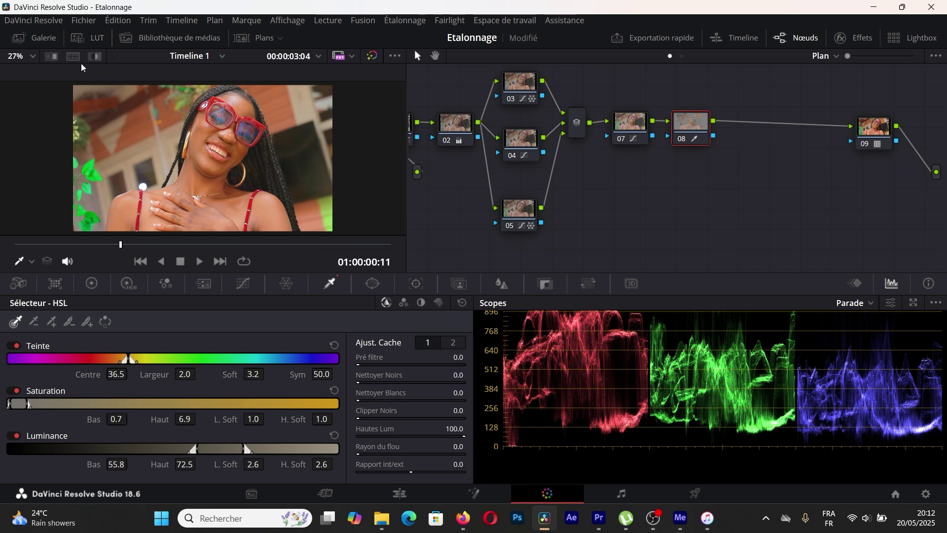
{"action": "left_click", "coordinate": [95, 57]}
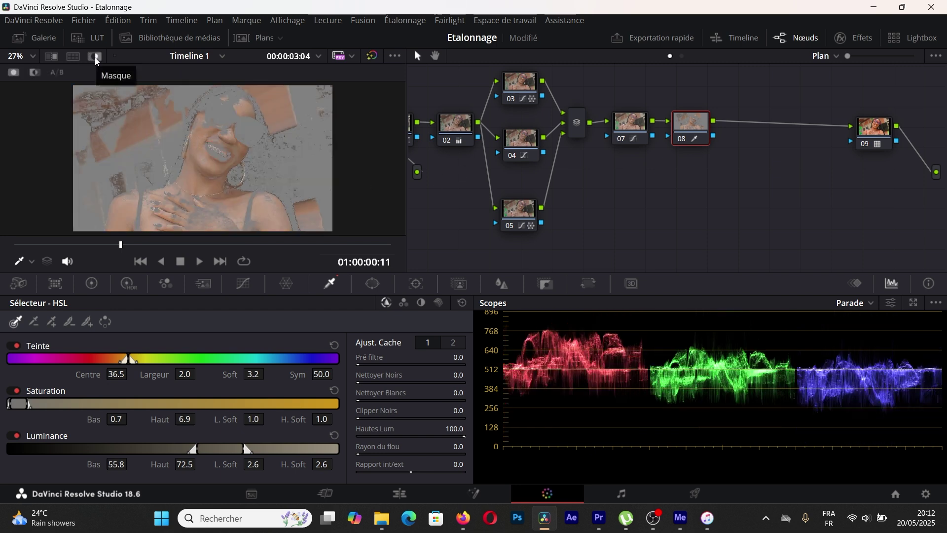
{"action": "left_click", "coordinate": [95, 57]}
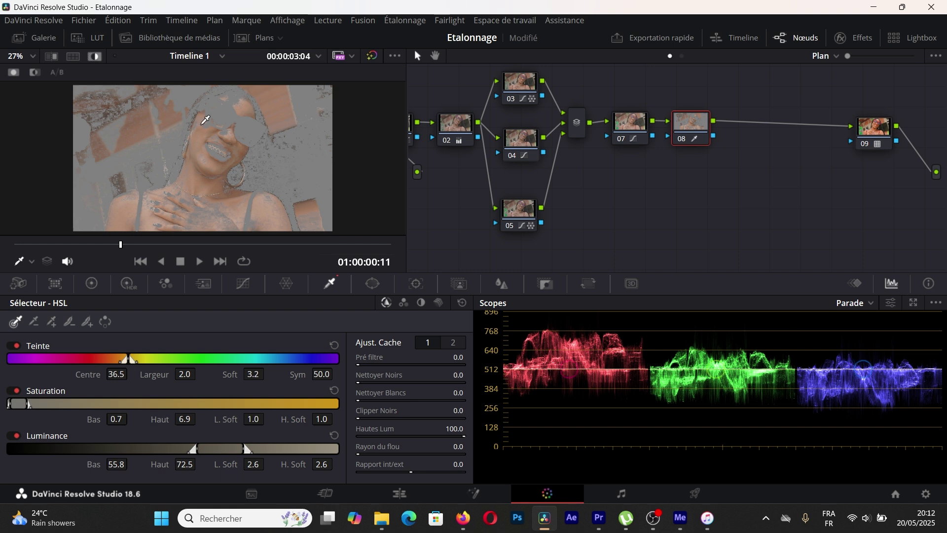
{"action": "left_click", "coordinate": [197, 151]}
{"action": "left_click_drag", "start_coordinate": [201, 148], "coordinate": [210, 163]}
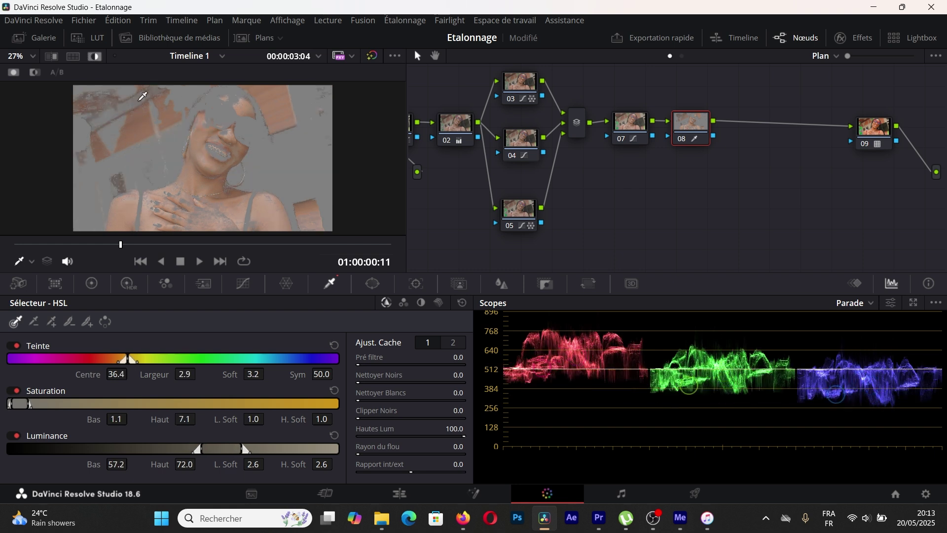
{"action": "left_click", "coordinate": [95, 56]}
{"action": "left_click", "coordinate": [96, 57]}
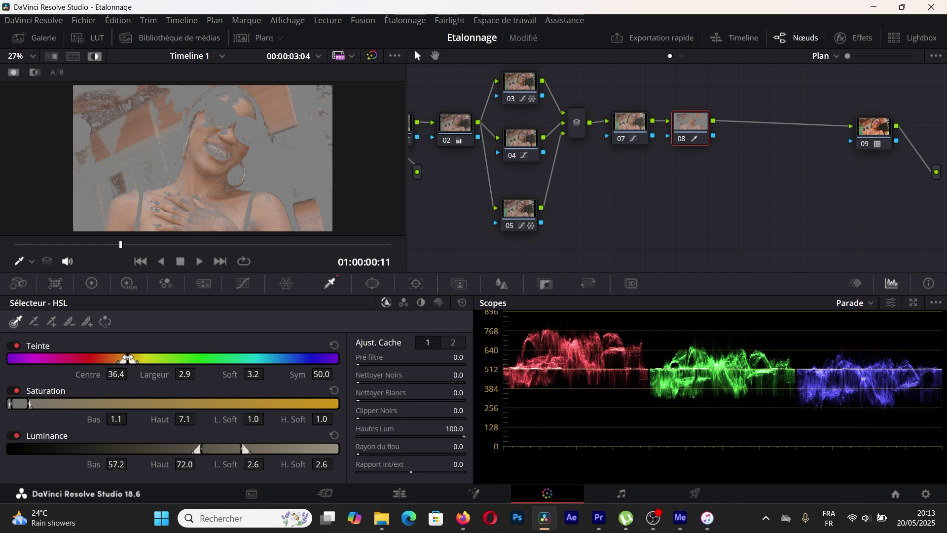
- Refine the skin qualifier to hue centre 37.3 and width 6.2, with a saturation range from 2.7 to 7.5
{"action": "mouse_move", "coordinate": [128, 358]}
{"action": "left_mouse_down"}
{"action": "mouse_move", "coordinate": [111, 359]}
{"action": "mouse_move", "coordinate": [130, 362]}
{"action": "left_mouse_up"}
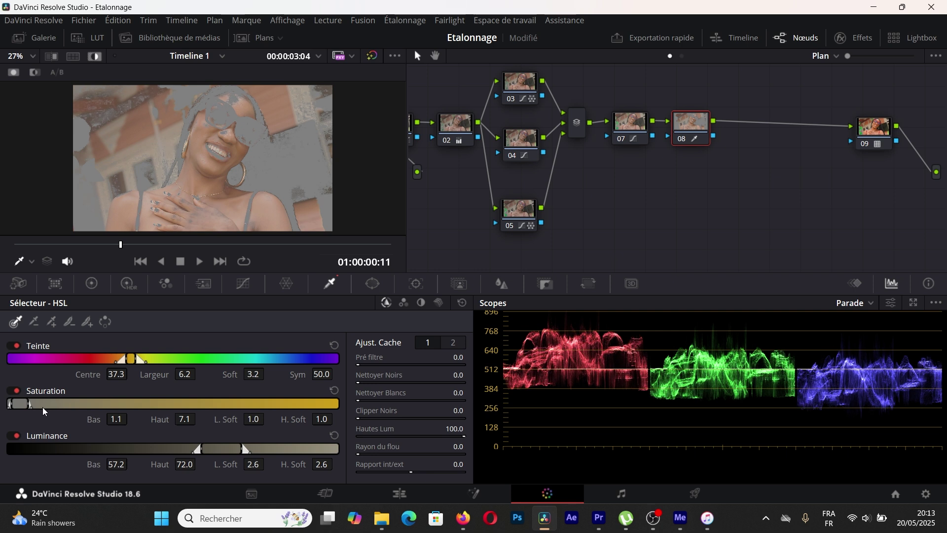
{"action": "mouse_move", "coordinate": [27, 404]}
{"action": "left_mouse_down"}
{"action": "mouse_move", "coordinate": [19, 404]}
{"action": "mouse_move", "coordinate": [28, 404]}
{"action": "left_mouse_up"}
{"action": "left_click_drag", "start_coordinate": [13, 404], "coordinate": [20, 405]}
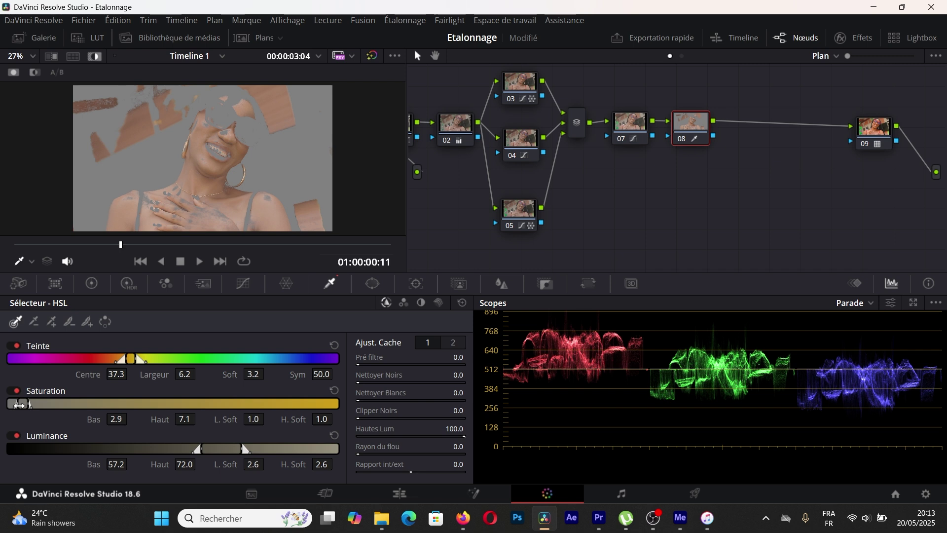
{"action": "left_click_drag", "start_coordinate": [20, 405], "coordinate": [23, 405]}
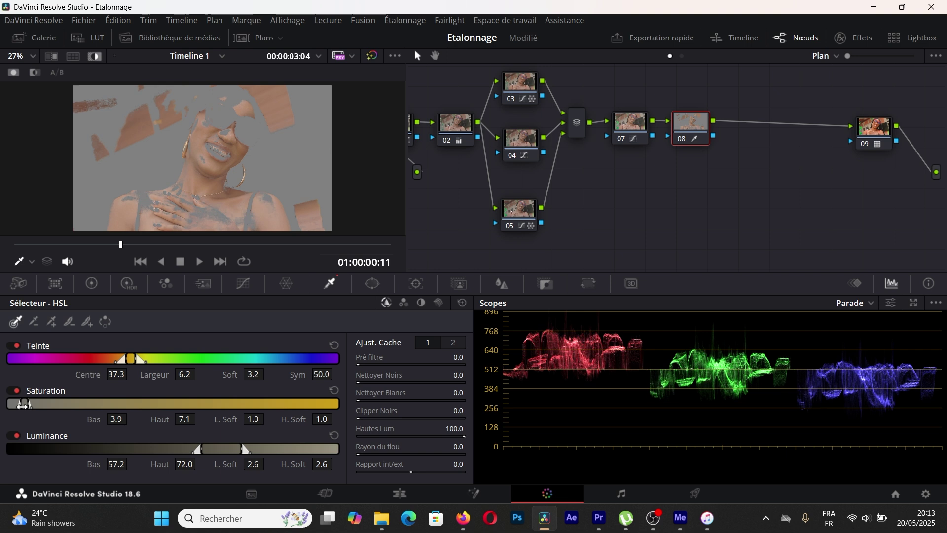
{"action": "mouse_move", "coordinate": [23, 405]}
{"action": "left_mouse_down"}
{"action": "mouse_move", "coordinate": [9, 400]}
{"action": "mouse_move", "coordinate": [22, 405]}
{"action": "left_mouse_up"}
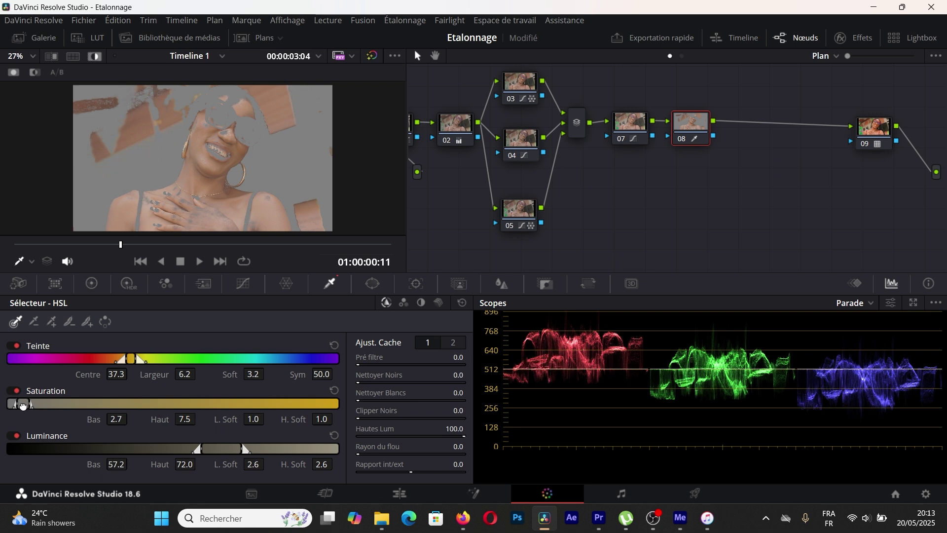
- Refine the skin qualifier on node 08 to a saturation range of 2.0 to 6.8 and a luminance low of 56.3
{"action": "left_click_drag", "start_coordinate": [22, 404], "coordinate": [21, 406]}
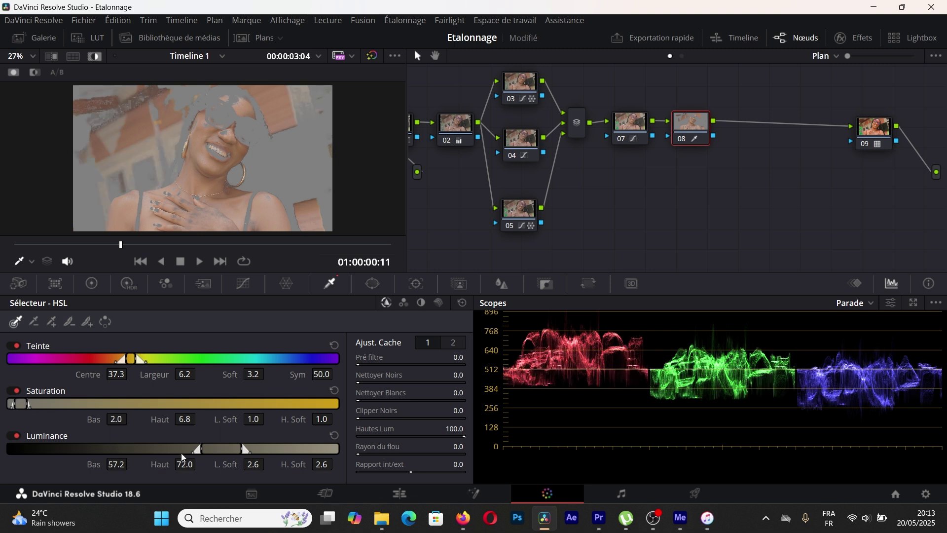
{"action": "mouse_move", "coordinate": [199, 449]}
{"action": "left_mouse_down"}
{"action": "mouse_move", "coordinate": [186, 449]}
{"action": "mouse_move", "coordinate": [218, 449]}
{"action": "mouse_move", "coordinate": [198, 447]}
{"action": "left_mouse_up"}
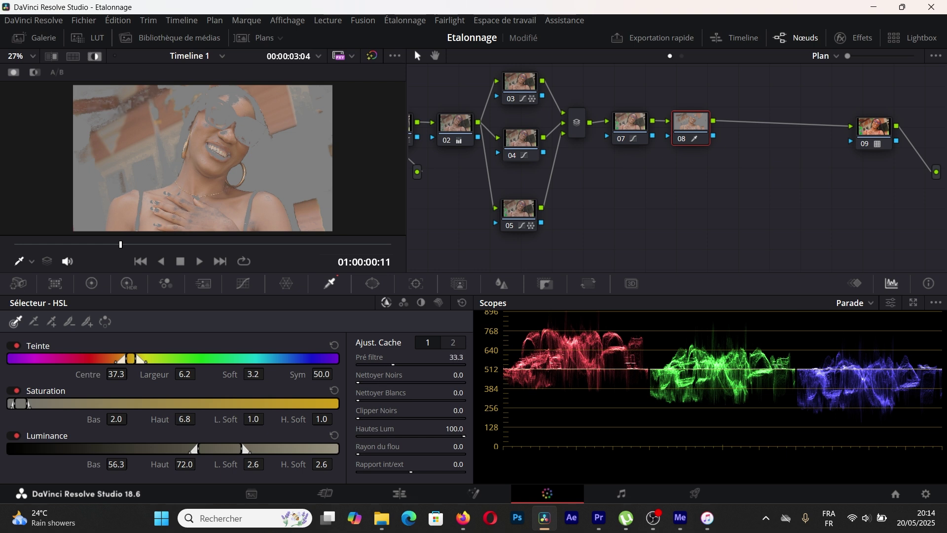
- Clean the skin matte with pre-filter 38.2, clean black 21.3 and clean white 29.7, and turn off the Highlight view
{"action": "left_click_drag", "start_coordinate": [392, 365], "coordinate": [398, 364]}
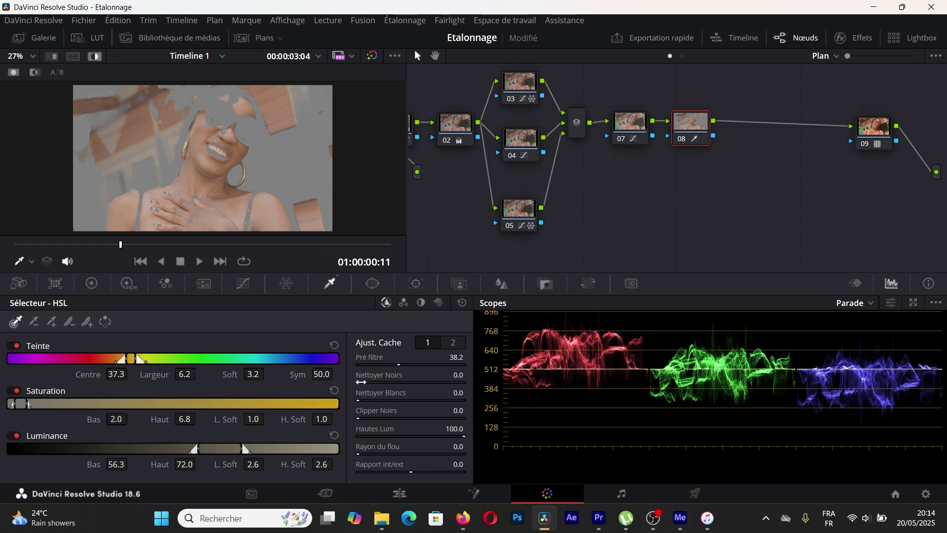
{"action": "left_click_drag", "start_coordinate": [358, 400], "coordinate": [388, 400]}
{"action": "left_click_drag", "start_coordinate": [359, 382], "coordinate": [380, 382]}
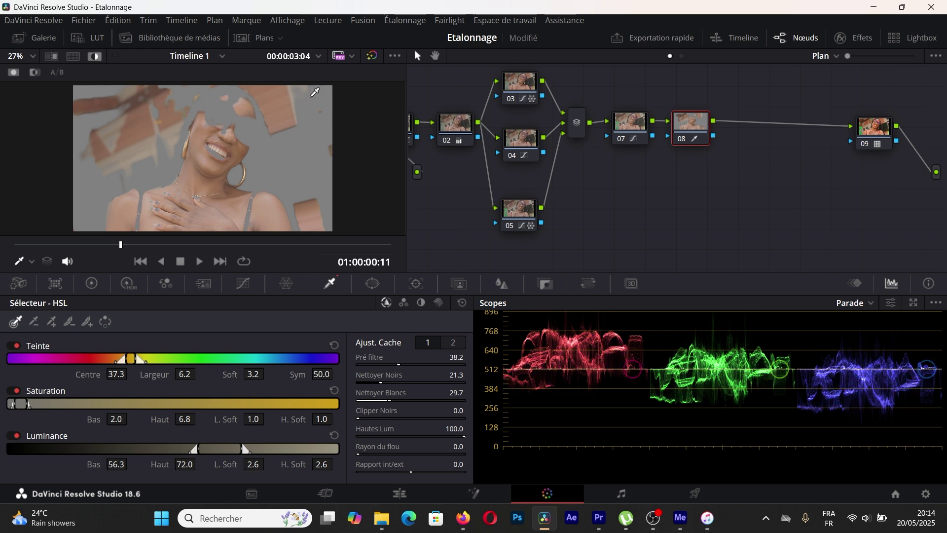
{"action": "left_click", "coordinate": [97, 57]}
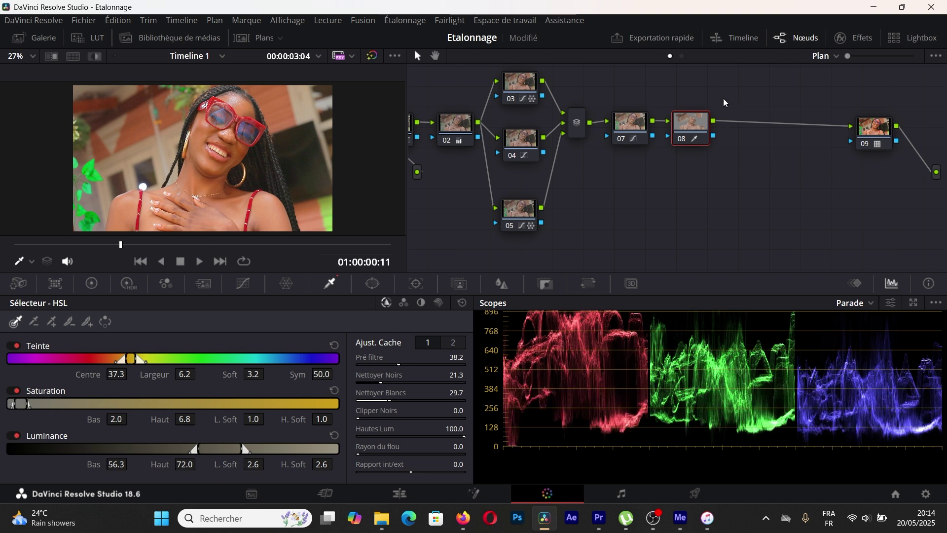
- On node 08, set Saturation to 31.20 and Mid/Detail to -49.00, and raise the highlights slightly on the custom curve
{"action": "left_click", "coordinate": [91, 285]}
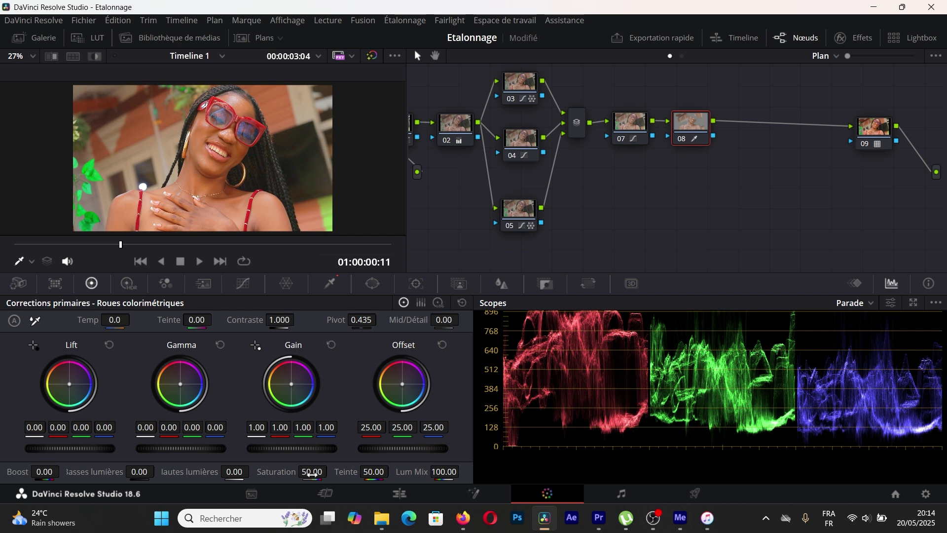
{"action": "left_click_drag", "start_coordinate": [330, 471], "coordinate": [312, 474]}
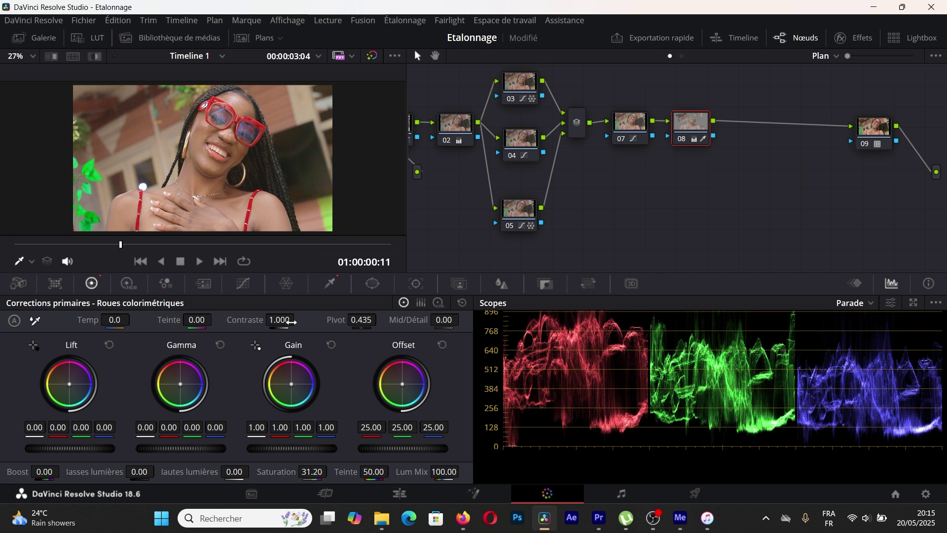
{"action": "left_click_drag", "start_coordinate": [448, 314], "coordinate": [420, 314]}
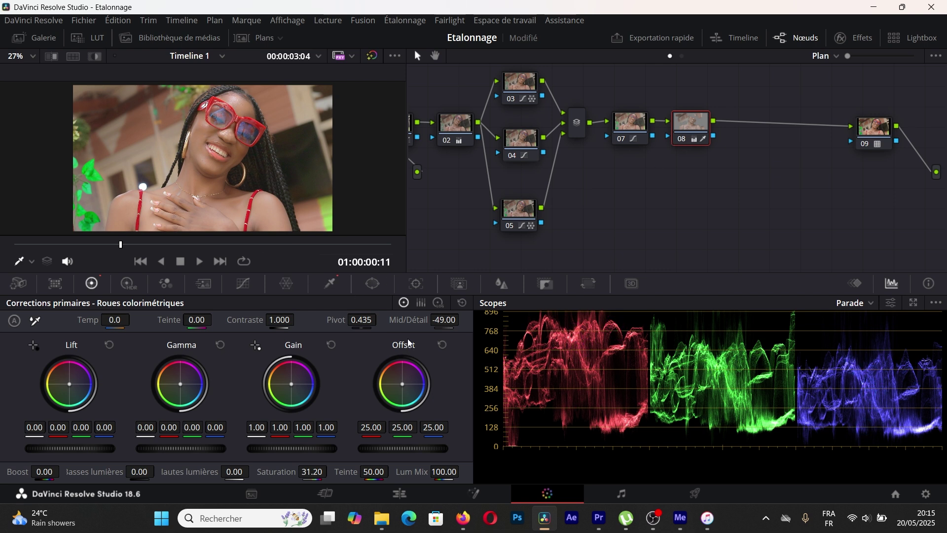
{"action": "left_click", "coordinate": [247, 284]}
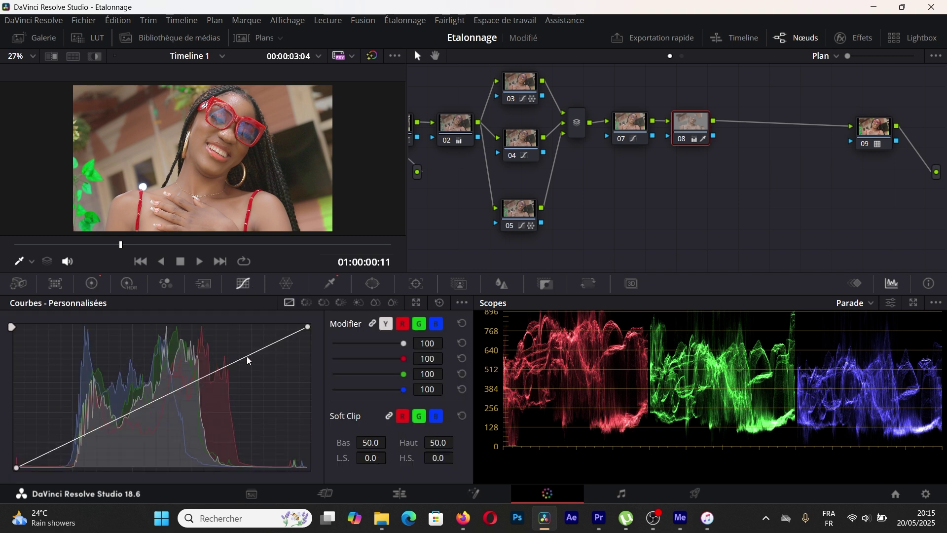
{"action": "left_click_drag", "start_coordinate": [247, 356], "coordinate": [251, 348]}
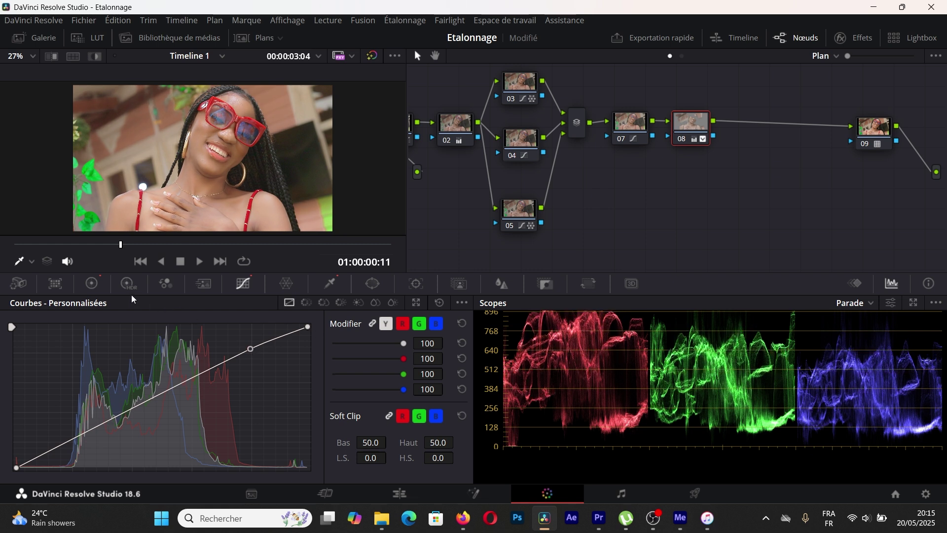
- Set node 08's temperature to 280.0 and contrast to 1.110, and warm the gamma slightly to red 0.01 and blue -0.02
{"action": "left_click", "coordinate": [91, 285]}
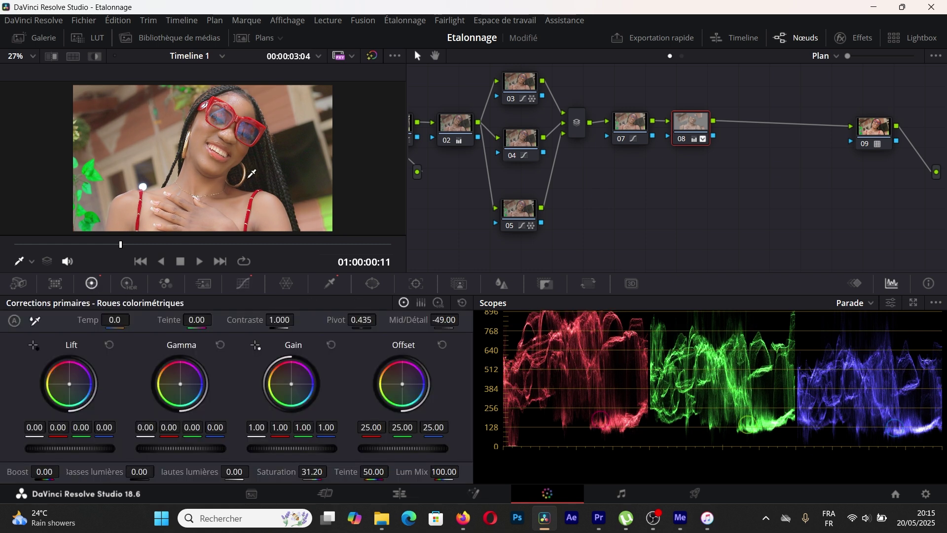
{"action": "left_click_drag", "start_coordinate": [113, 321], "coordinate": [133, 319]}
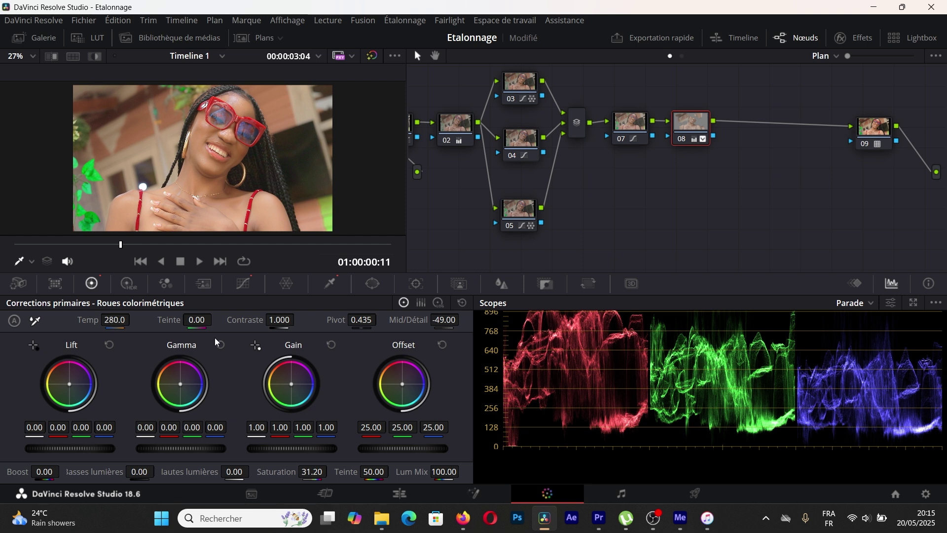
{"action": "left_click_drag", "start_coordinate": [279, 320], "coordinate": [281, 319]}
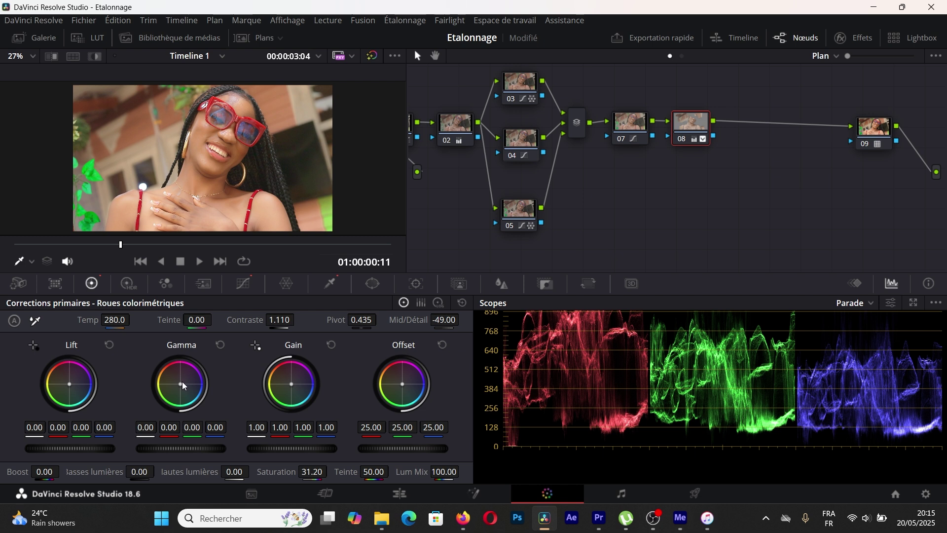
{"action": "left_click_drag", "start_coordinate": [179, 384], "coordinate": [180, 384]}
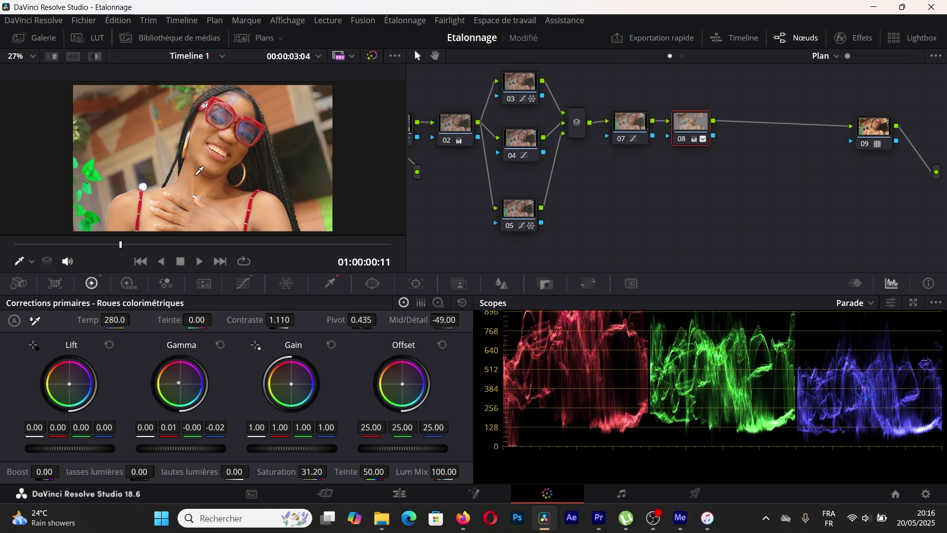
- Compare the image with node 08 disabled and re-enabled, and set its Mid/Detail to -29.00
{"action": "left_click", "coordinate": [682, 140]}
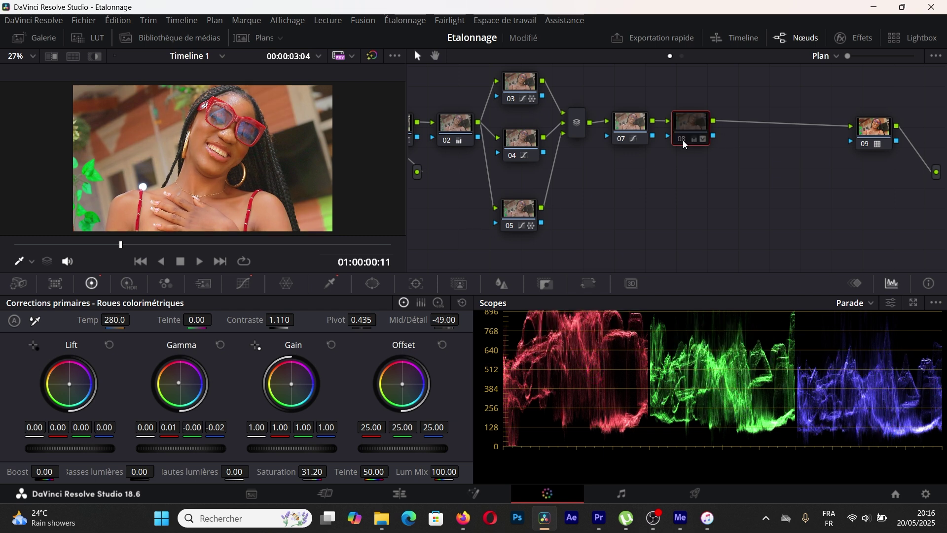
{"action": "left_click", "coordinate": [684, 143]}
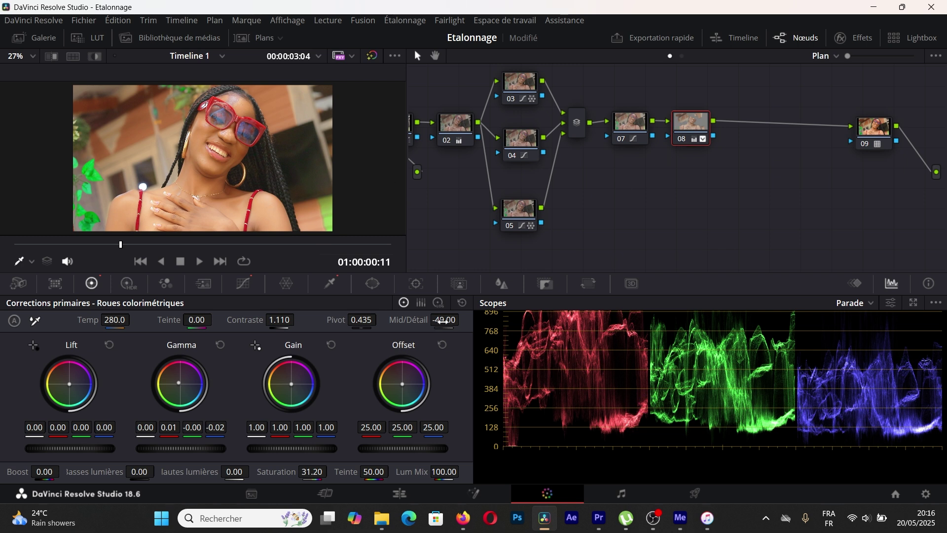
{"action": "left_click_drag", "start_coordinate": [444, 320], "coordinate": [446, 319]}
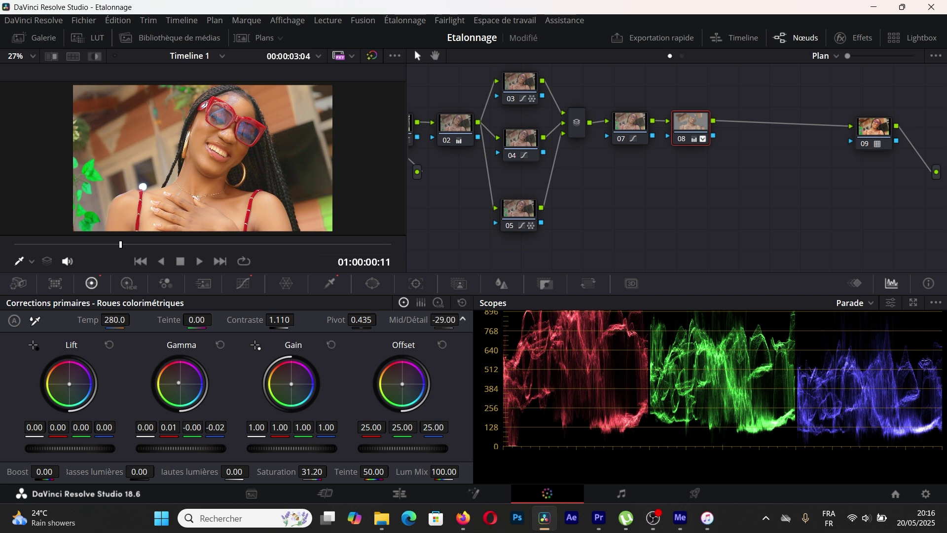
- Fine-tune the highlight control point on node 08's custom curve and set the node's saturation to 34.80
{"action": "left_click", "coordinate": [244, 284]}
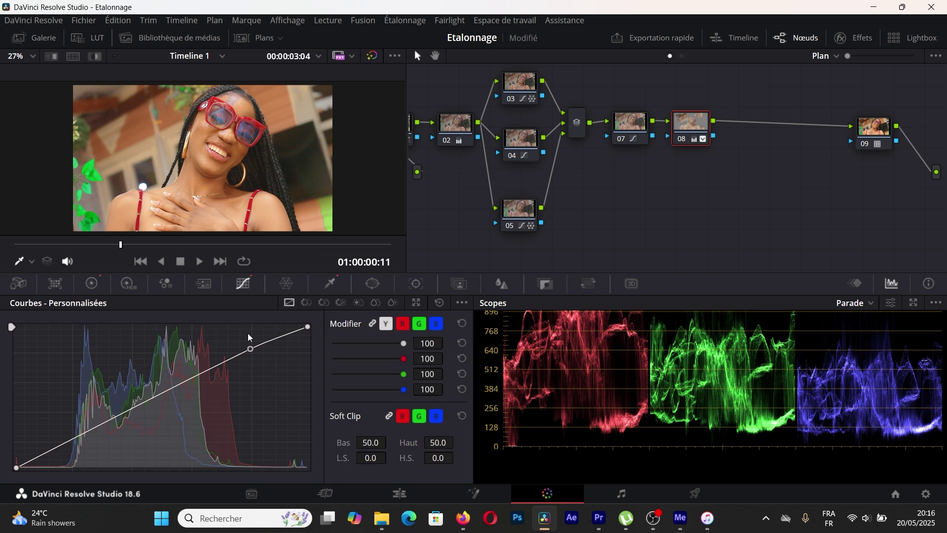
{"action": "left_click_drag", "start_coordinate": [248, 348], "coordinate": [250, 348]}
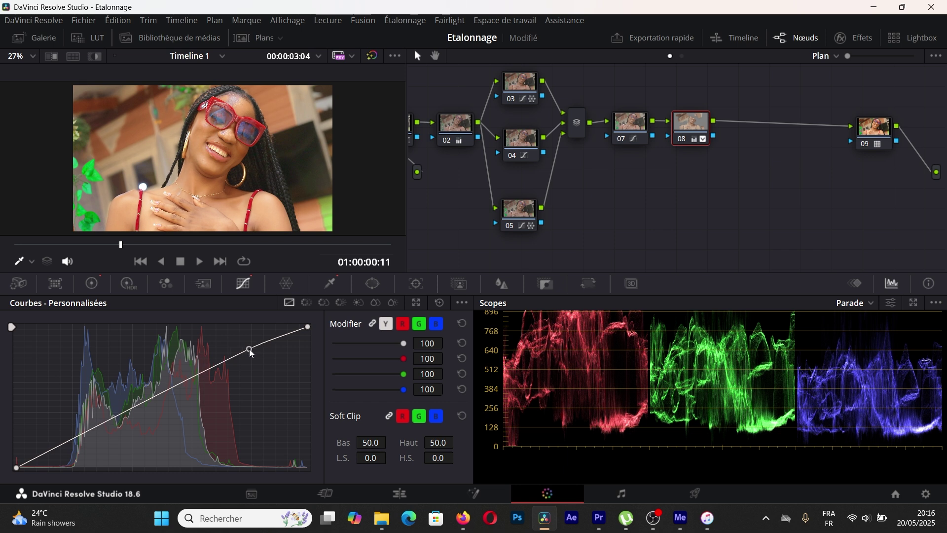
{"action": "left_click", "coordinate": [100, 287]}
{"action": "left_click_drag", "start_coordinate": [288, 469], "coordinate": [330, 471]}
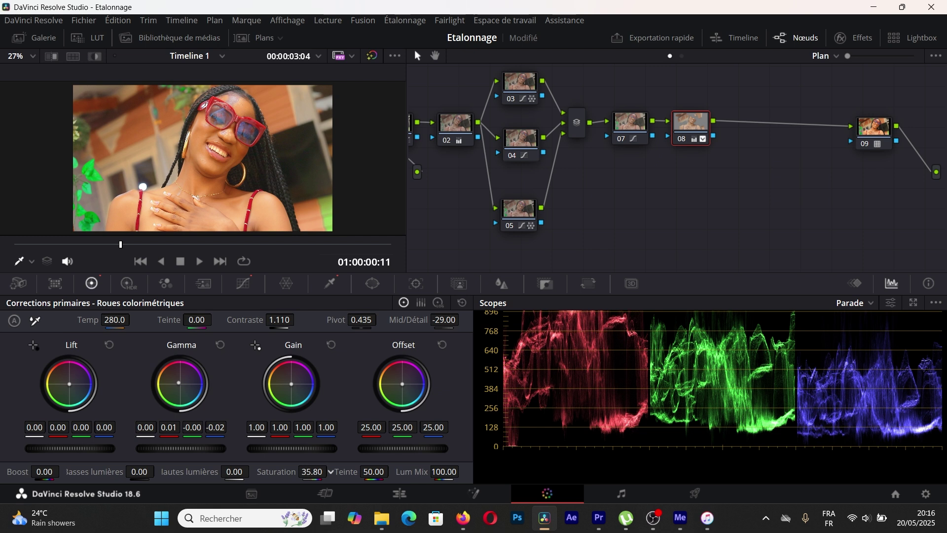
{"action": "left_click_drag", "start_coordinate": [330, 471], "coordinate": [330, 471]}
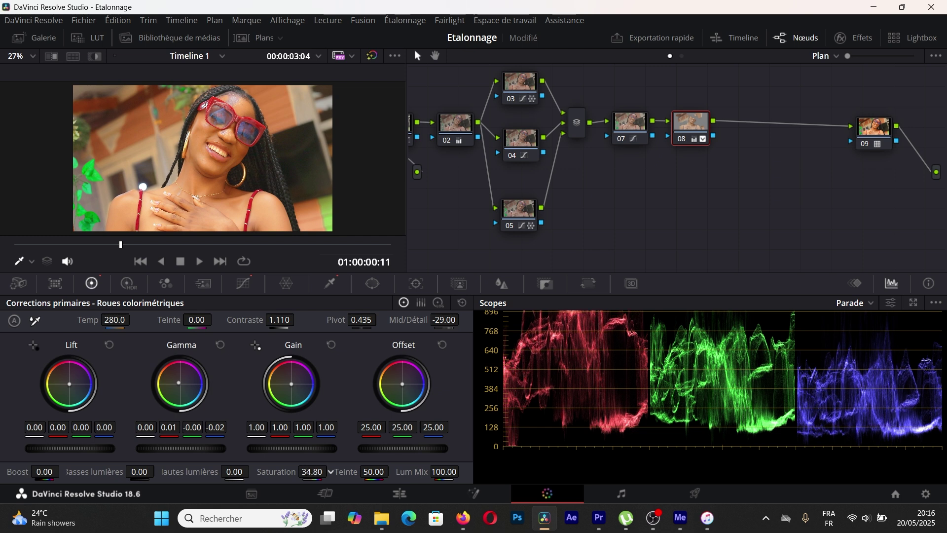
- Scrub through the clip to 01:00:00:07 and add a serial corrector node after node 08
{"action": "left_click", "coordinate": [188, 244]}
{"action": "left_click_drag", "start_coordinate": [213, 245], "coordinate": [85, 254]}
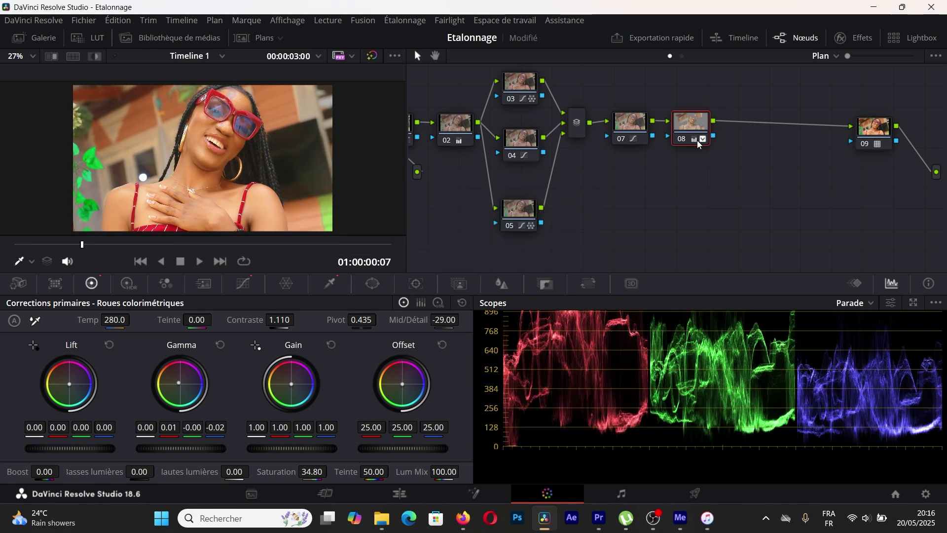
{"action": "mouse_move", "coordinate": [697, 140]}
{"action": "key", "text": "alt+s"}
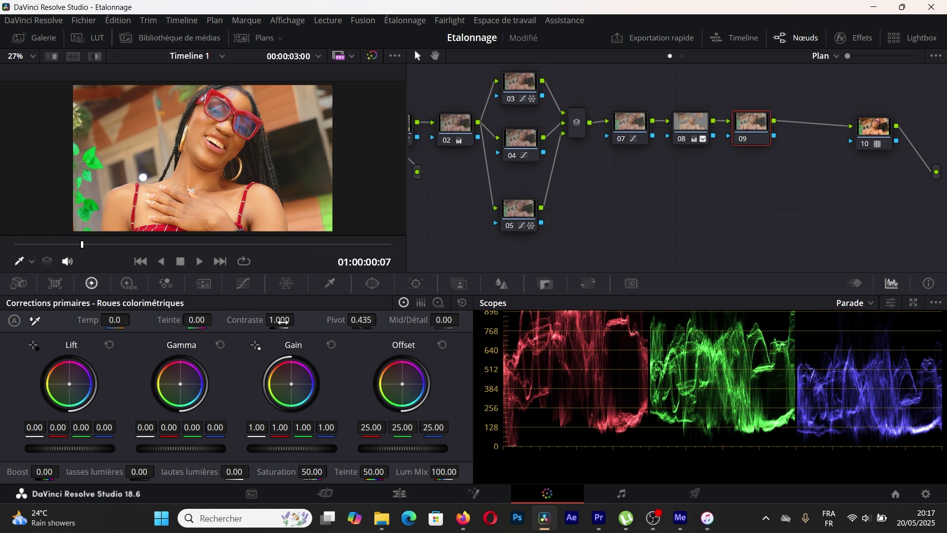
- On node 09, set the contrast to 1.076 and the saturation to 56.20
{"action": "left_click_drag", "start_coordinate": [282, 320], "coordinate": [298, 319]}
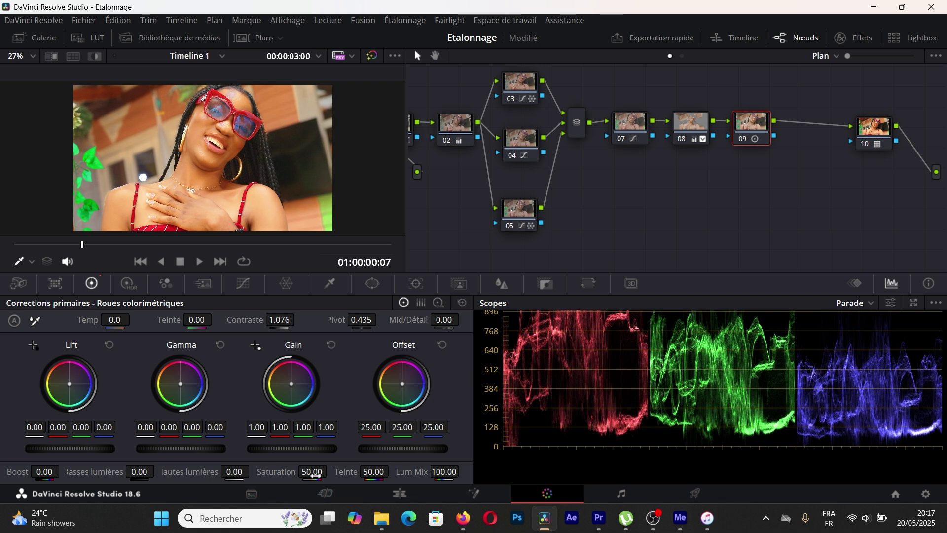
{"action": "left_click_drag", "start_coordinate": [312, 471], "coordinate": [312, 471]}
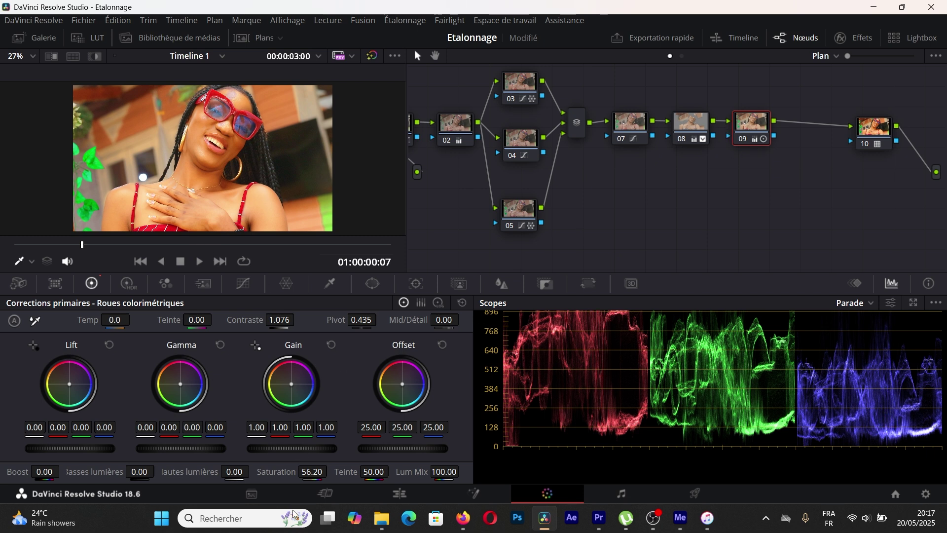
- On skin-tone node 08, set the saturation to 30.80 and the temperature to 320.0
{"action": "left_click_drag", "start_coordinate": [307, 475], "coordinate": [292, 474]}
{"action": "left_click_drag", "start_coordinate": [311, 469], "coordinate": [290, 471]}
{"action": "left_click", "coordinate": [692, 130]}
{"action": "left_click_drag", "start_coordinate": [114, 319], "coordinate": [86, 320]}
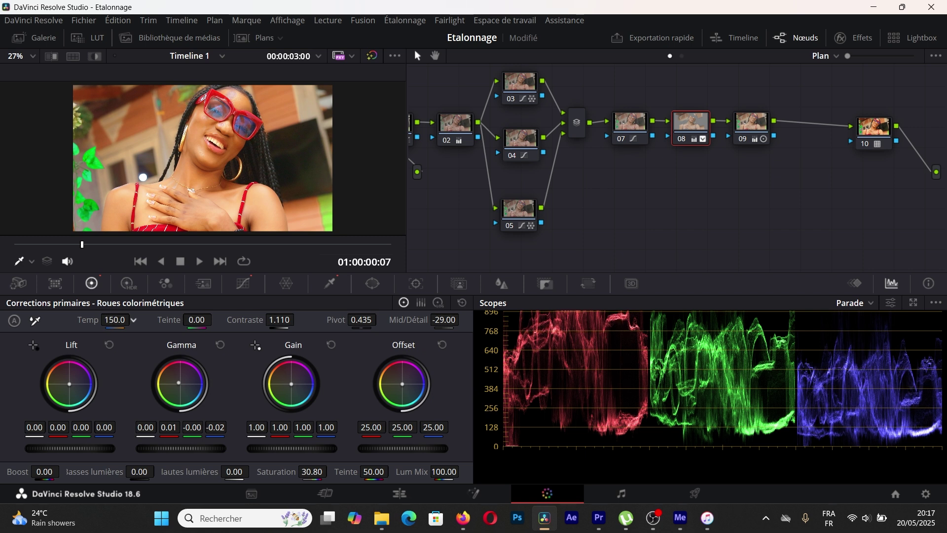
{"action": "left_click_drag", "start_coordinate": [86, 319], "coordinate": [106, 320]}
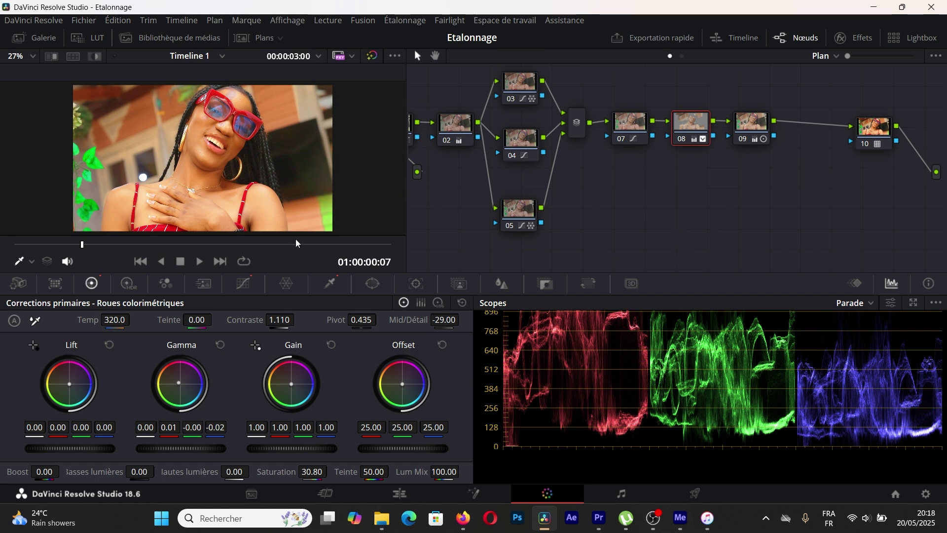
- View the clip full screen and compare the graded image with the ungraded original
{"action": "key", "text": "ctrl+f"}
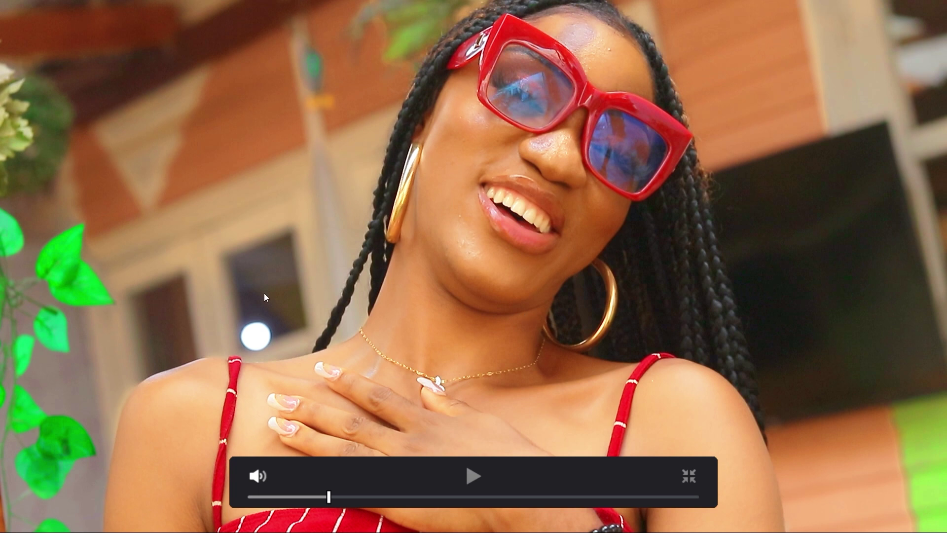
{"action": "key", "text": "Right"}
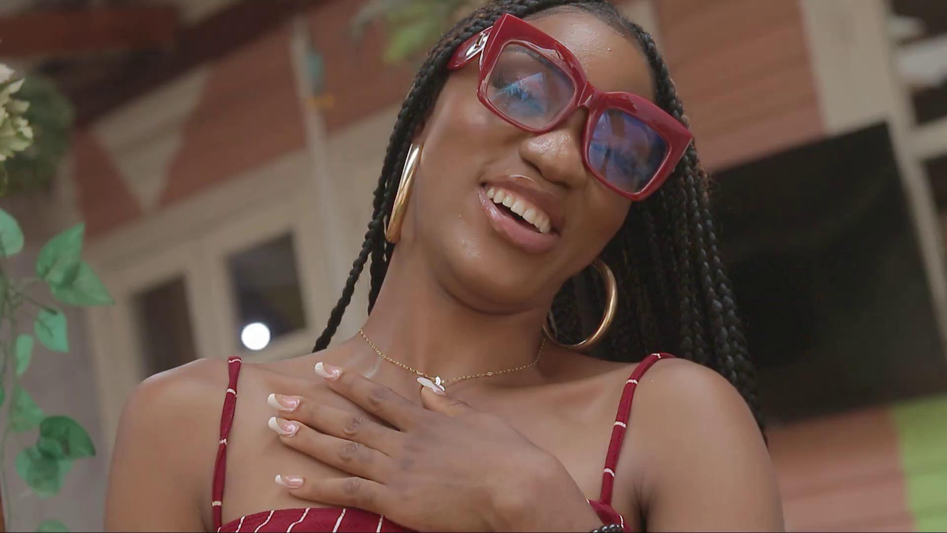
{"action": "key", "text": "Right"}
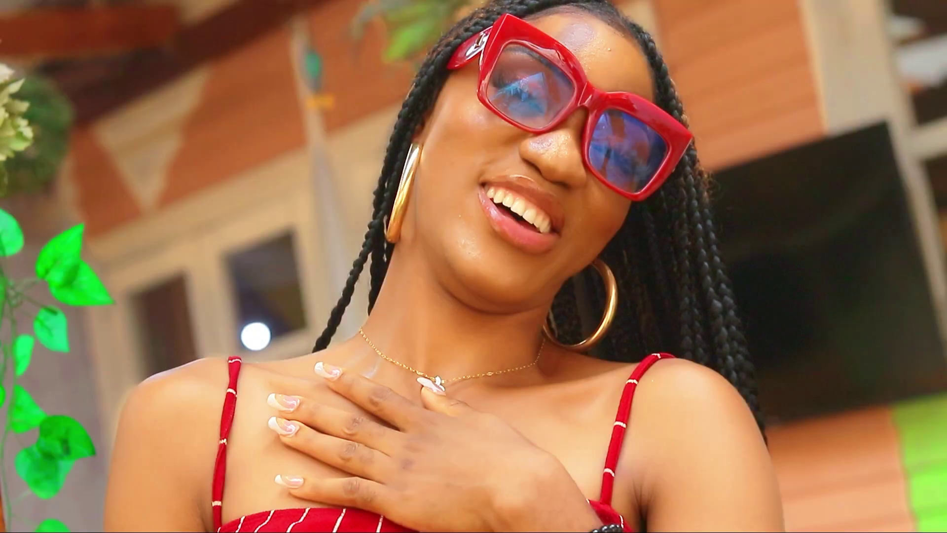
{"action": "key", "text": "Right"}
{"action": "key", "text": "Right"}
- Play the graded clip full screen from its beginning
{"action": "mouse_move", "coordinate": [344, 513]}
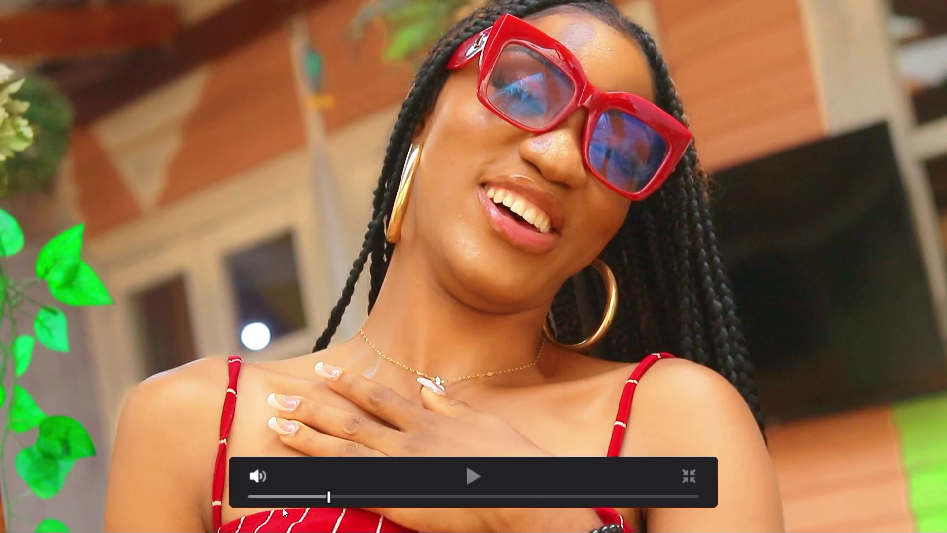
{"action": "left_click", "coordinate": [237, 498]}
{"action": "key", "text": "space"}
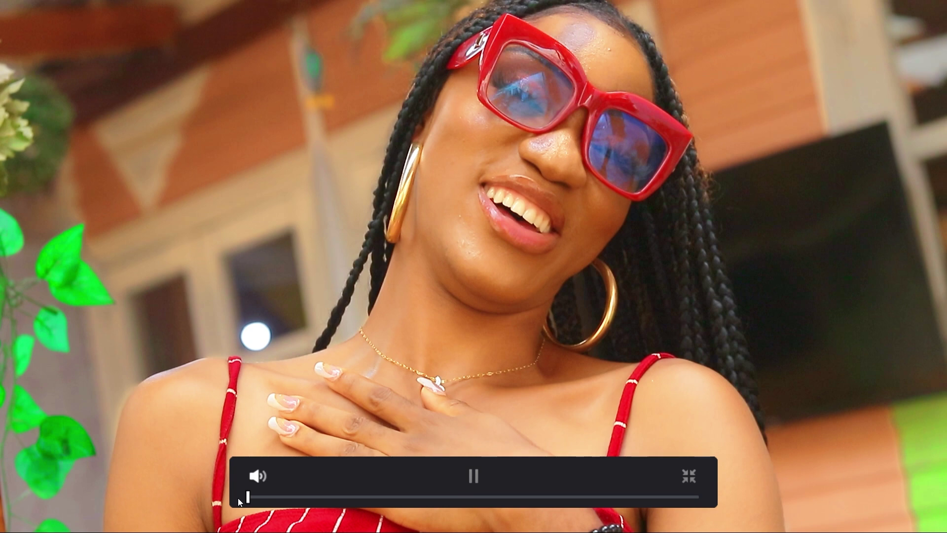